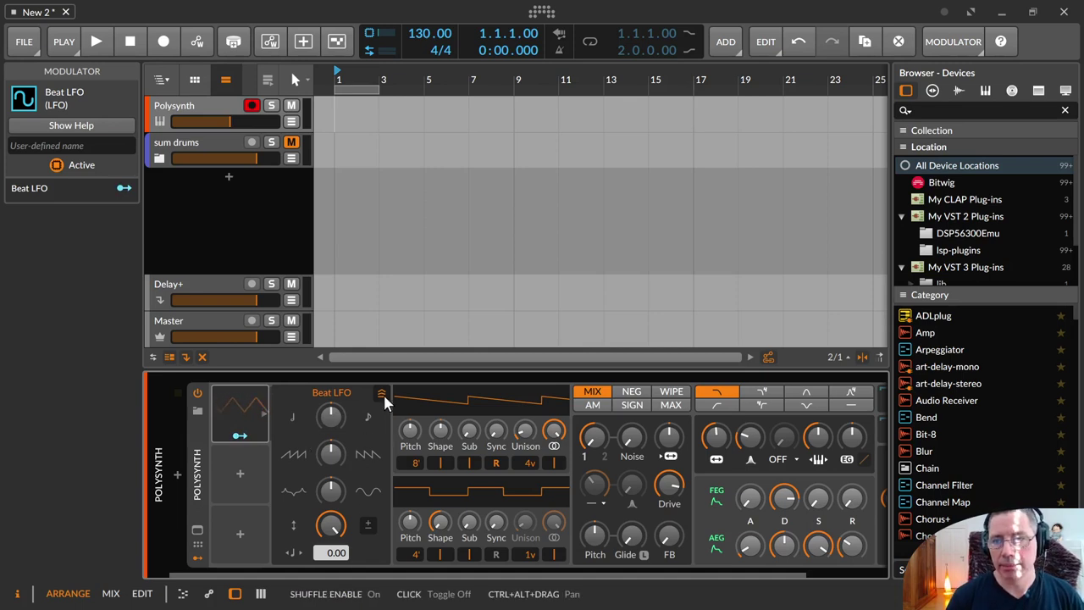
Step: Enable the global groove to look over its shuffle and accent options, and disable it again
{"action": "left_click", "coordinate": [59, 42]}
{"action": "left_click", "coordinate": [127, 267]}
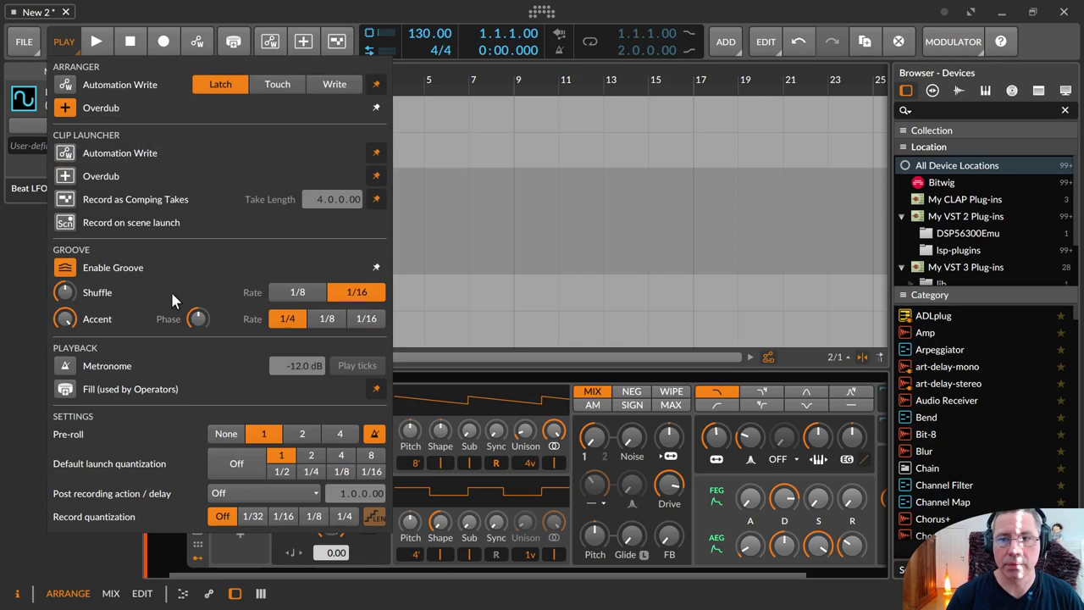
{"action": "left_click", "coordinate": [65, 267]}
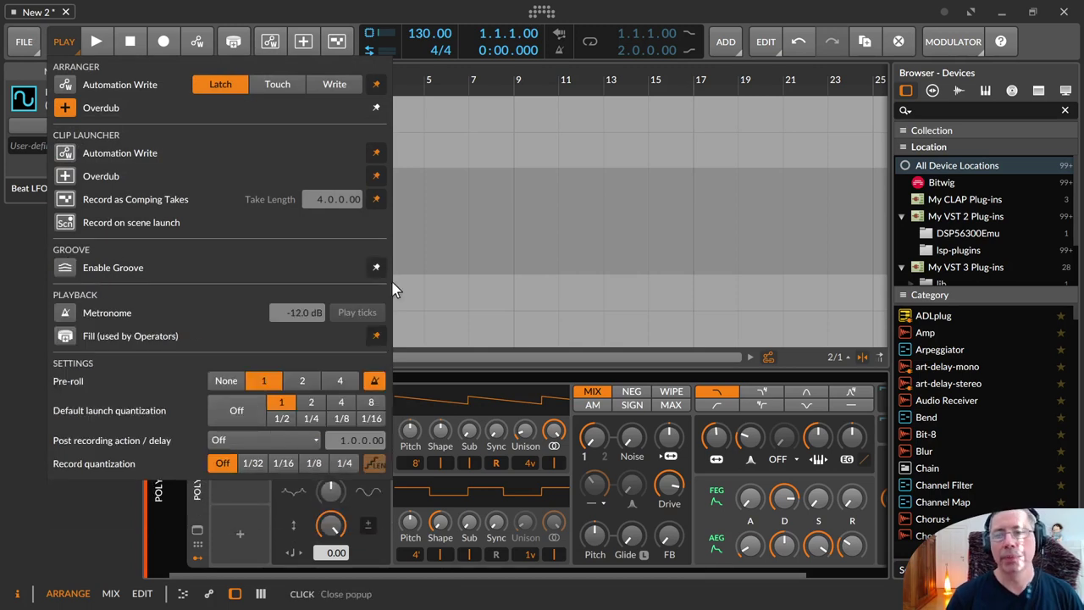
{"action": "left_click", "coordinate": [282, 507]}
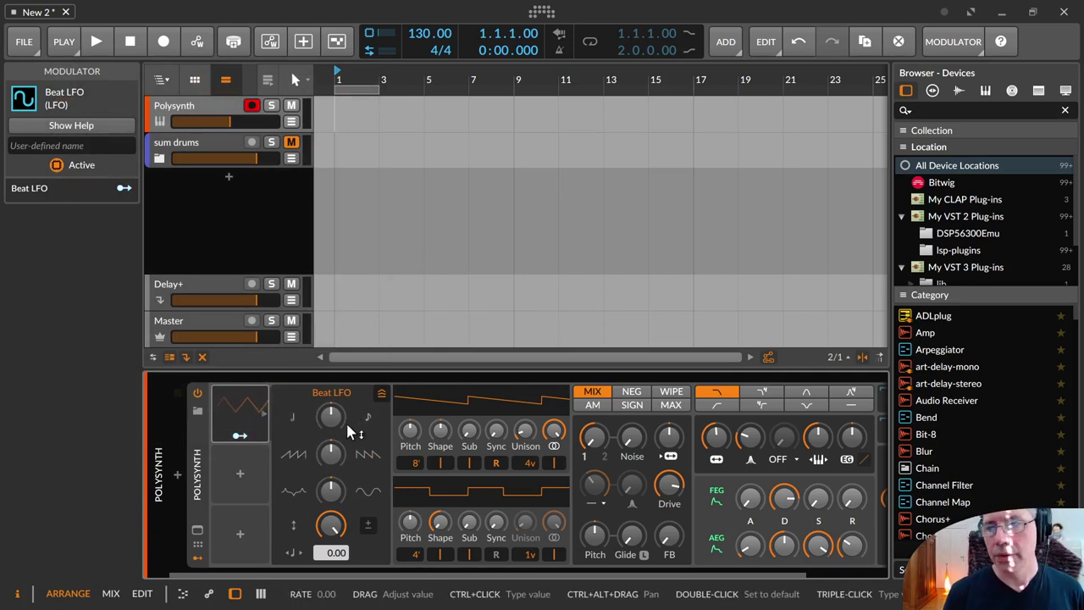
Step: Map the Beat LFO to the Polysynth's filter frequency with a modulation amount of 57.67
{"action": "left_click", "coordinate": [240, 435]}
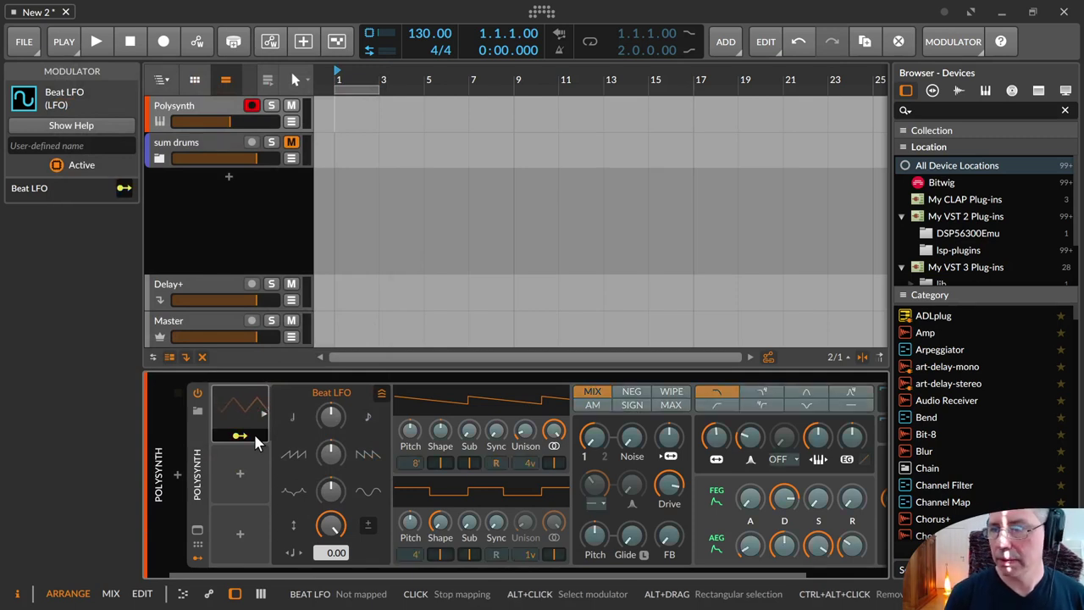
{"action": "left_click_drag", "start_coordinate": [716, 442], "coordinate": [717, 408]}
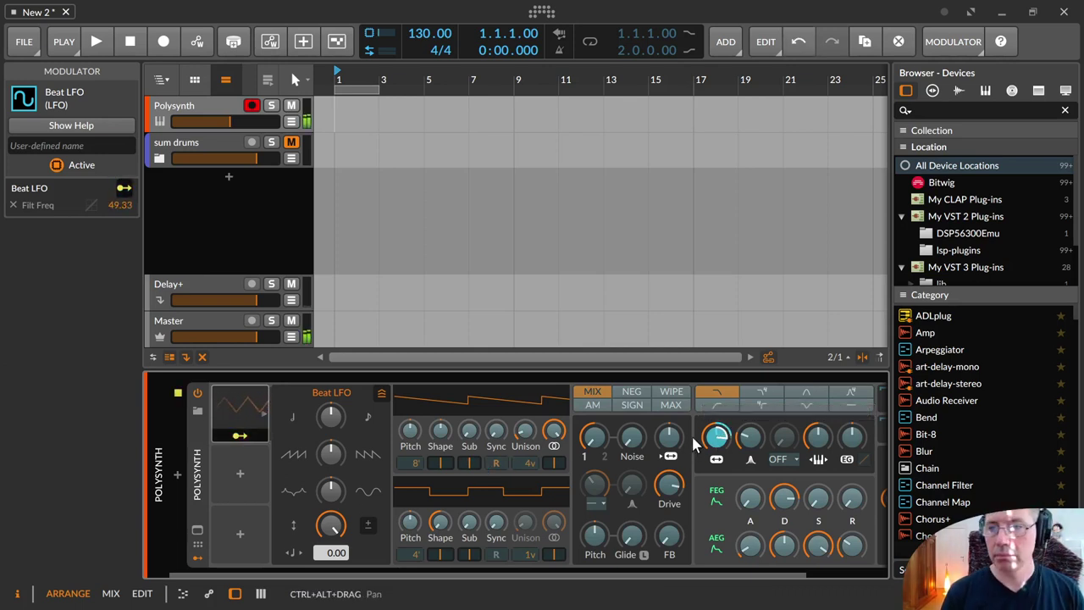
{"action": "left_click_drag", "start_coordinate": [716, 438], "coordinate": [716, 430]}
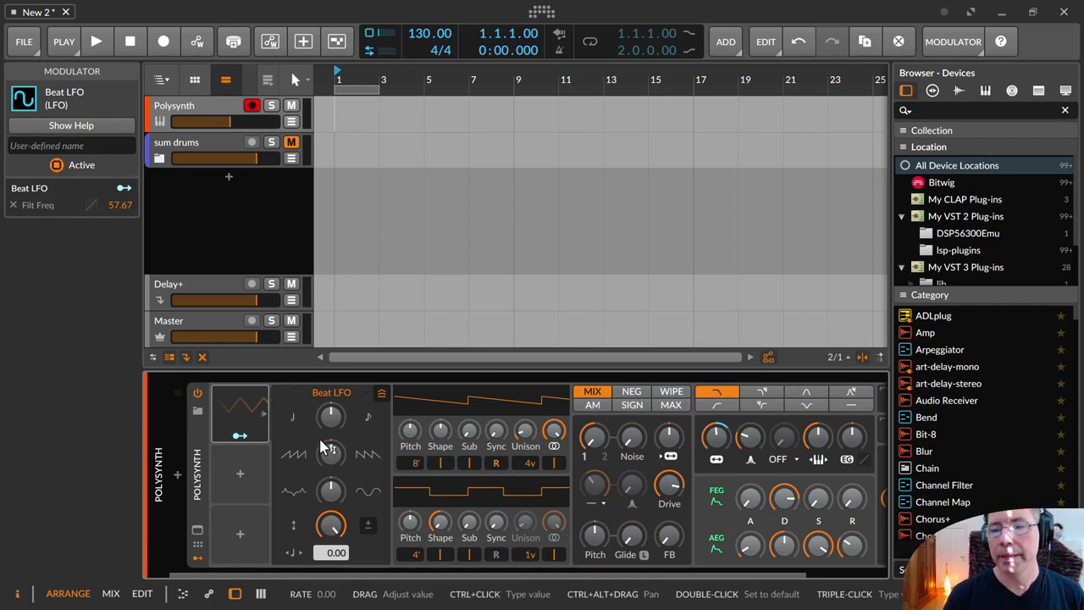
Step: Try fast and slow Beat LFO rates, down to -3.00, and return the rate to its default
{"action": "mouse_move", "coordinate": [330, 424]}
{"action": "left_mouse_down"}
{"action": "mouse_move", "coordinate": [330, 434]}
{"action": "mouse_move", "coordinate": [330, 407]}
{"action": "mouse_move", "coordinate": [339, 421]}
{"action": "left_mouse_up"}
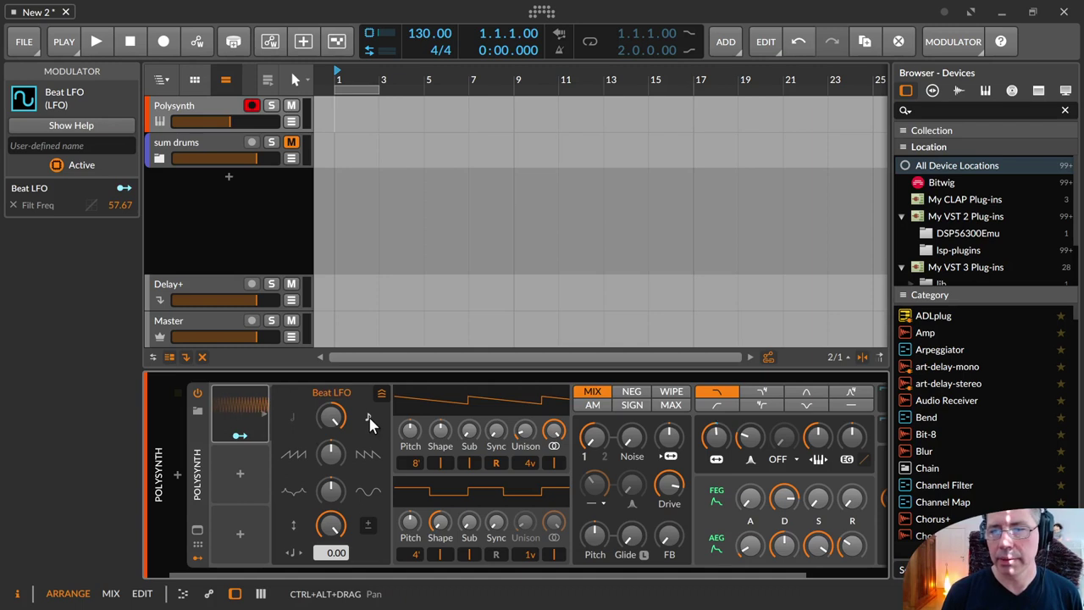
{"action": "left_click_drag", "start_coordinate": [335, 417], "coordinate": [335, 415]}
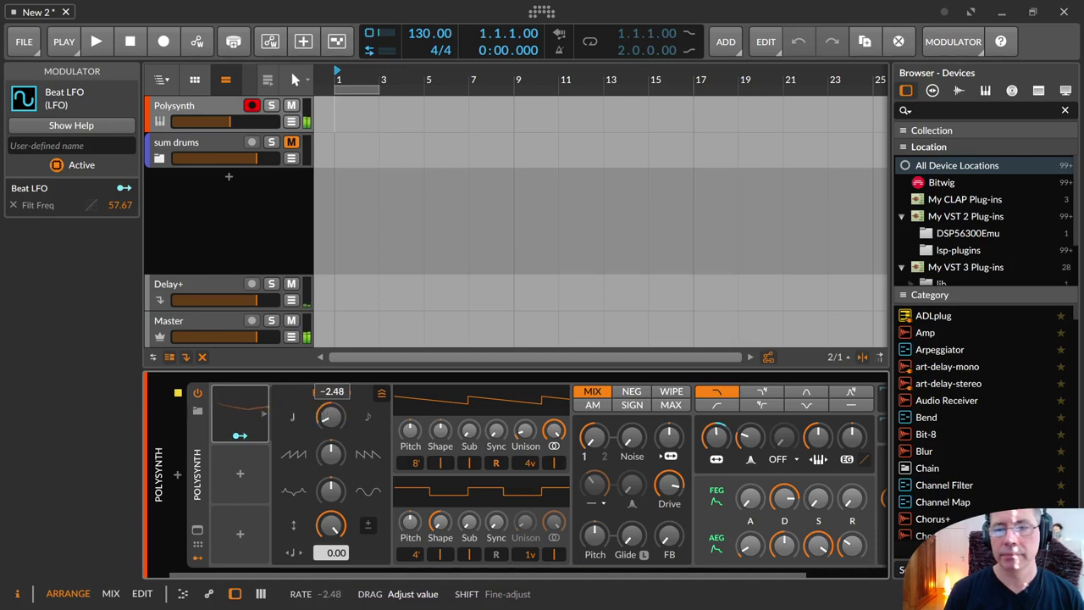
{"action": "left_click_drag", "start_coordinate": [335, 415], "coordinate": [335, 415]}
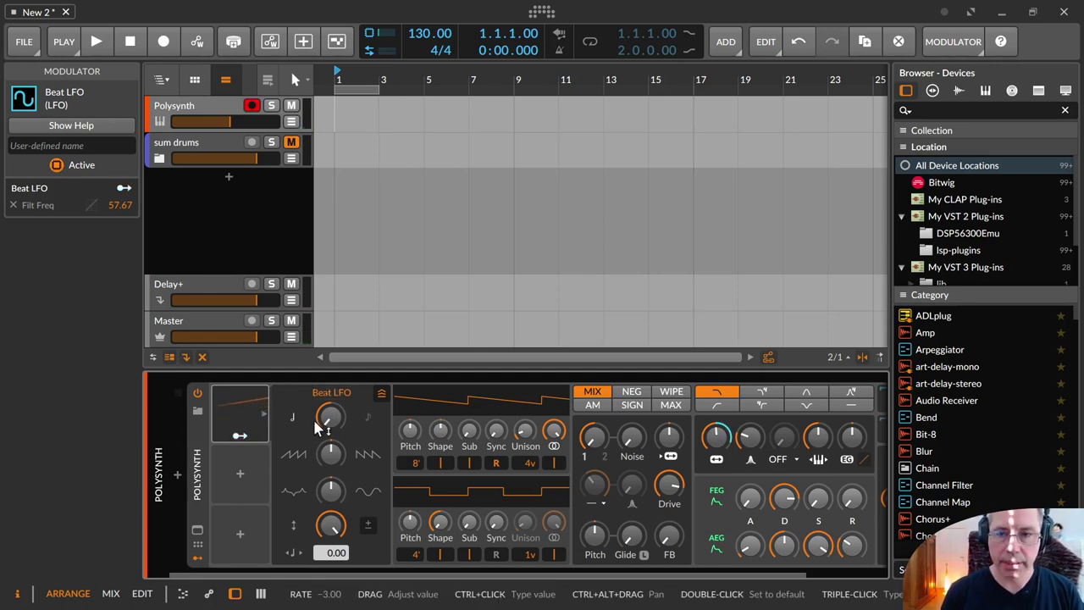
{"action": "mouse_move", "coordinate": [314, 419]}
{"action": "left_mouse_down"}
{"action": "mouse_move", "coordinate": [313, 372]}
{"action": "mouse_move", "coordinate": [332, 425]}
{"action": "left_mouse_up"}
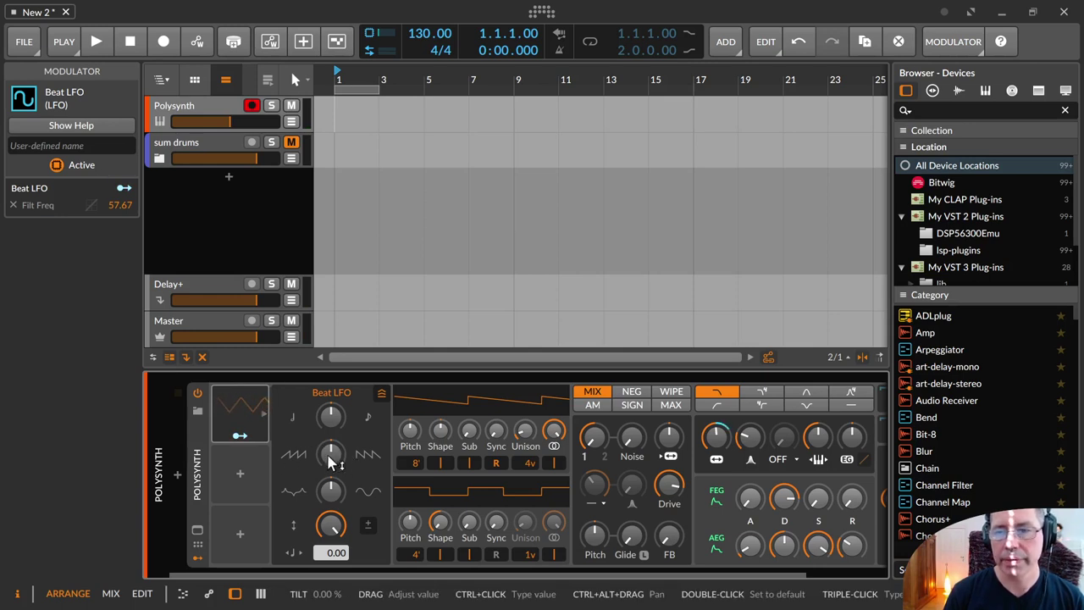
Step: Try Beat LFO tilts of about 85 % and -75 %, and reset the tilt to its default
{"action": "left_click_drag", "start_coordinate": [332, 462], "coordinate": [332, 442]}
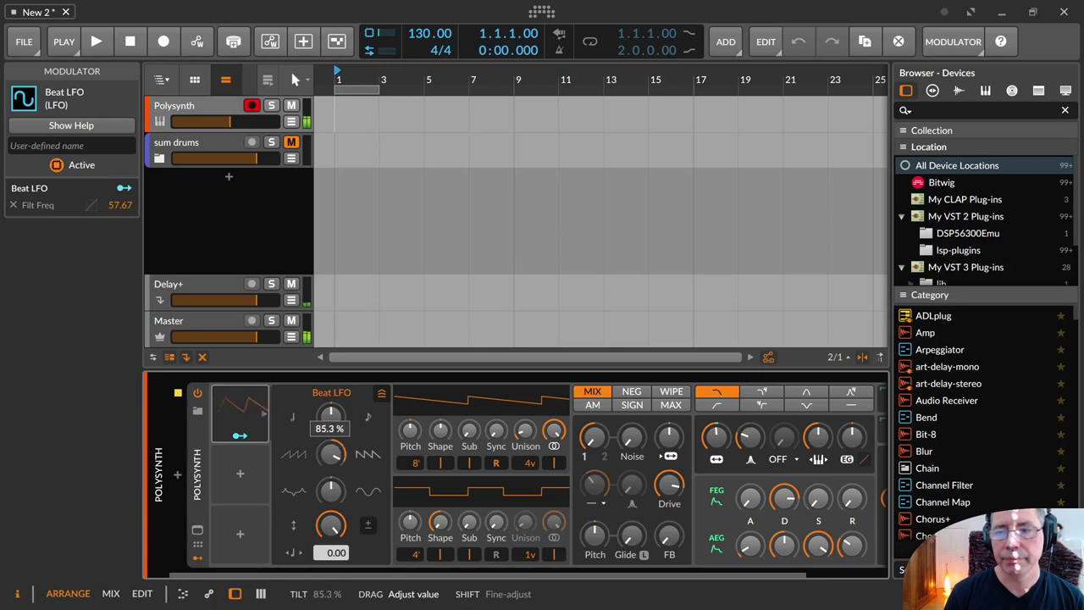
{"action": "left_click_drag", "start_coordinate": [332, 442], "coordinate": [332, 519]}
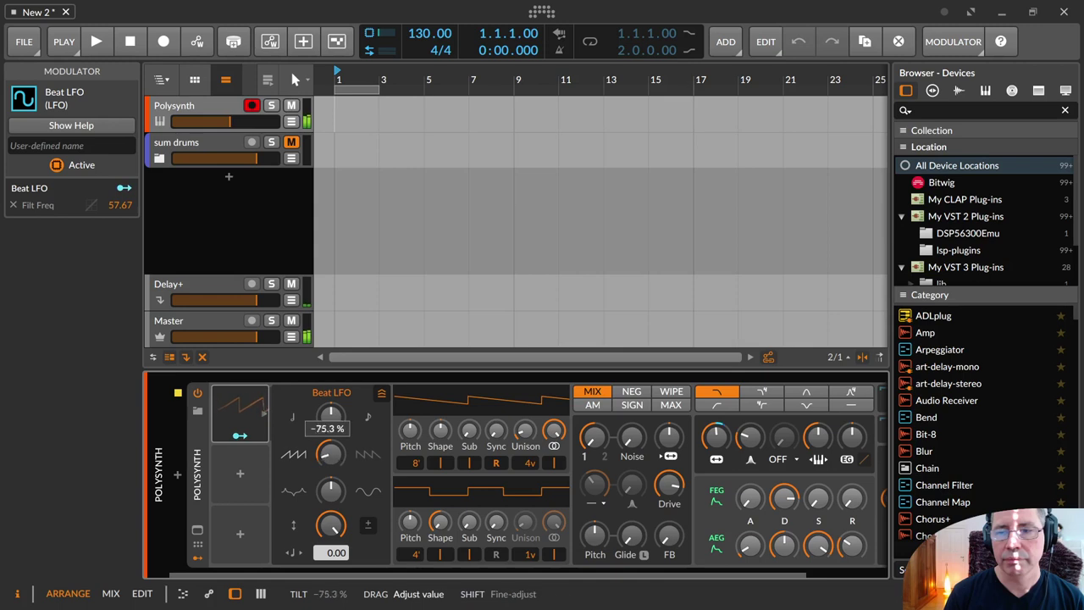
{"action": "double_click", "coordinate": [331, 458]}
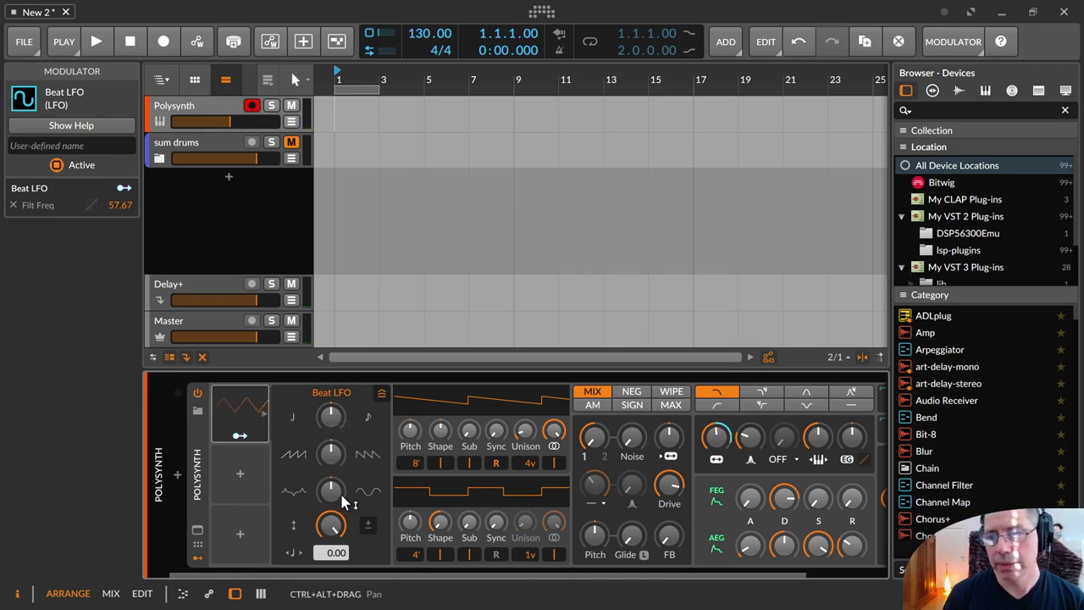
Step: Lower the Beat LFO's curve to -100 % and reset it to 0 %
{"action": "mouse_move", "coordinate": [331, 453]}
{"action": "left_click_drag", "start_coordinate": [331, 453], "coordinate": [330, 521]}
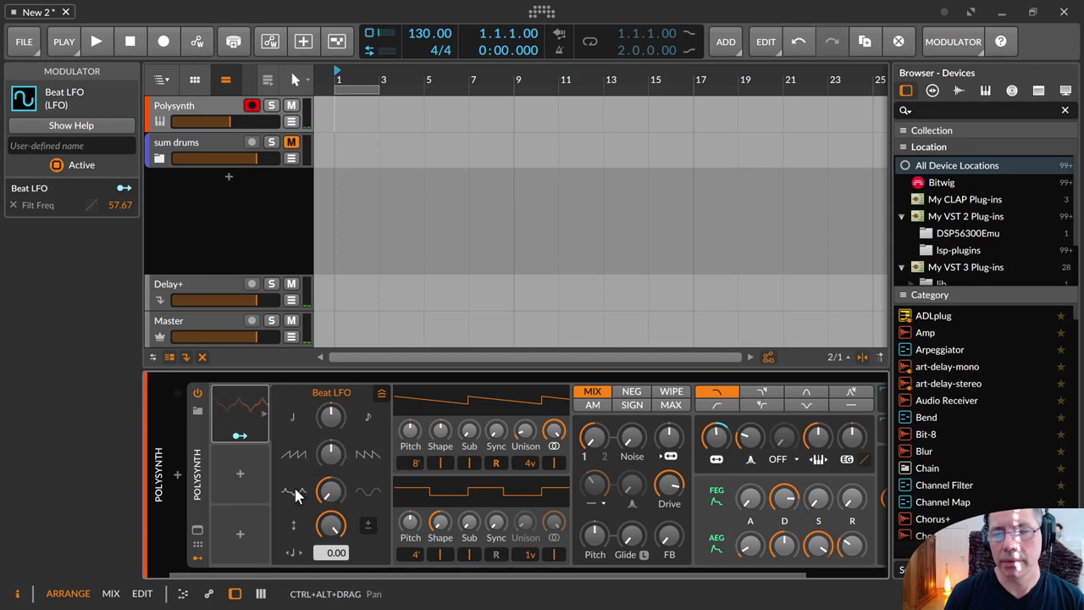
{"action": "left_click_drag", "start_coordinate": [330, 492], "coordinate": [331, 504]}
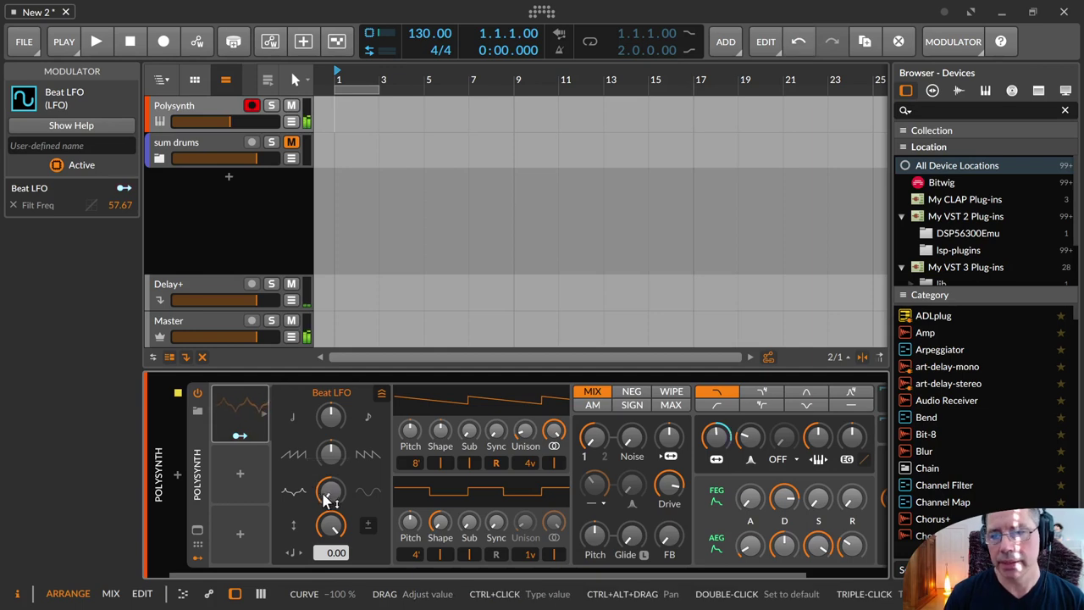
{"action": "left_click", "coordinate": [330, 499]}
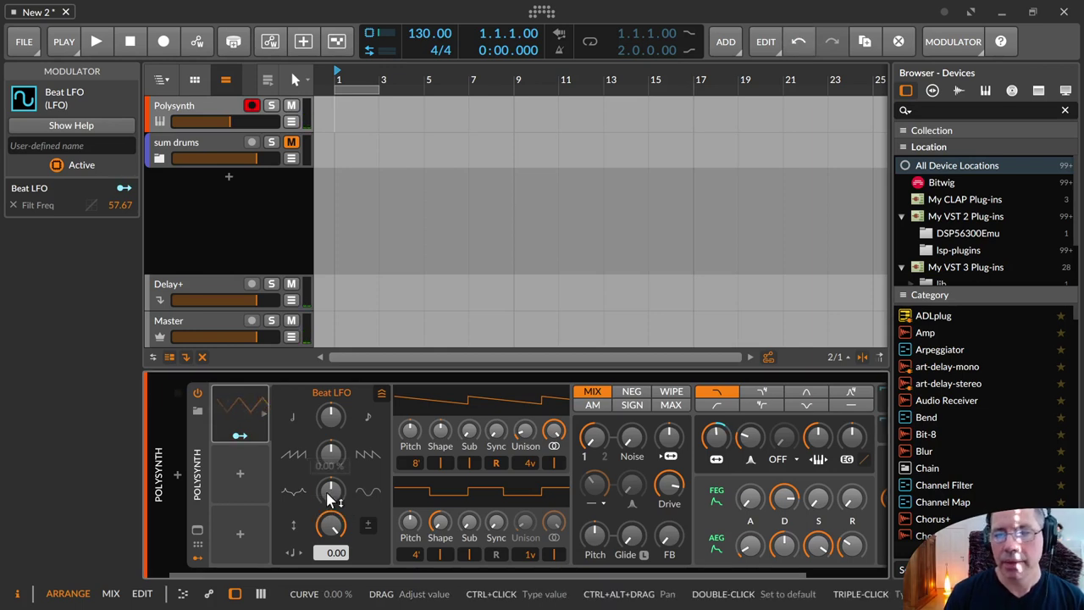
Step: Sweep the Beat LFO's amount down to 0 % and back to 100 %, and compare bipolar off and on, leaving it on
{"action": "mouse_move", "coordinate": [333, 531]}
{"action": "left_mouse_down"}
{"action": "mouse_move", "coordinate": [333, 555]}
{"action": "mouse_move", "coordinate": [333, 496]}
{"action": "mouse_move", "coordinate": [331, 526]}
{"action": "left_mouse_up"}
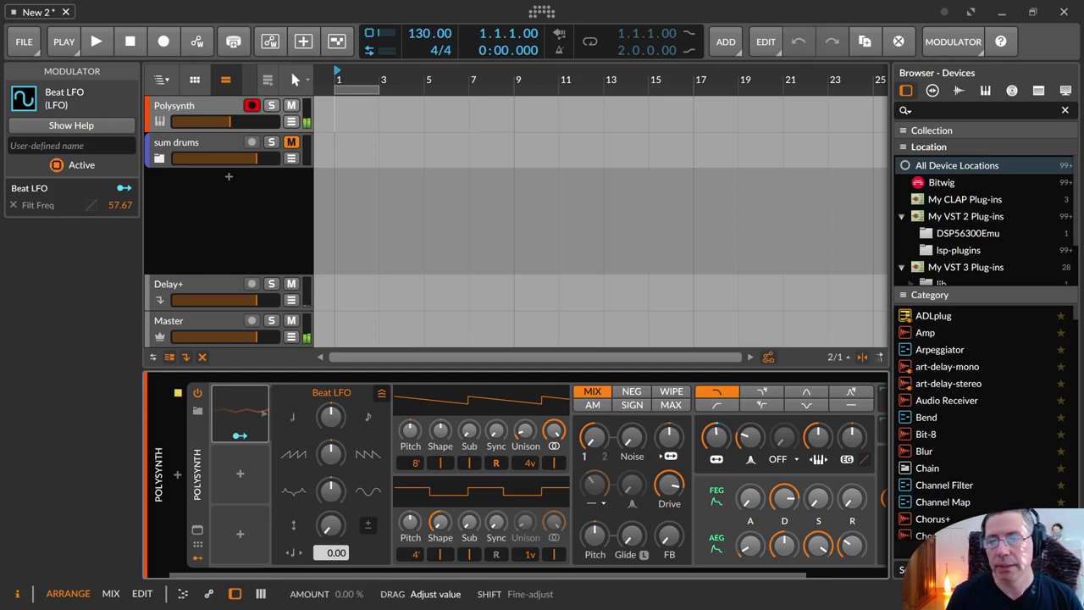
{"action": "left_click_drag", "start_coordinate": [333, 530], "coordinate": [333, 445]}
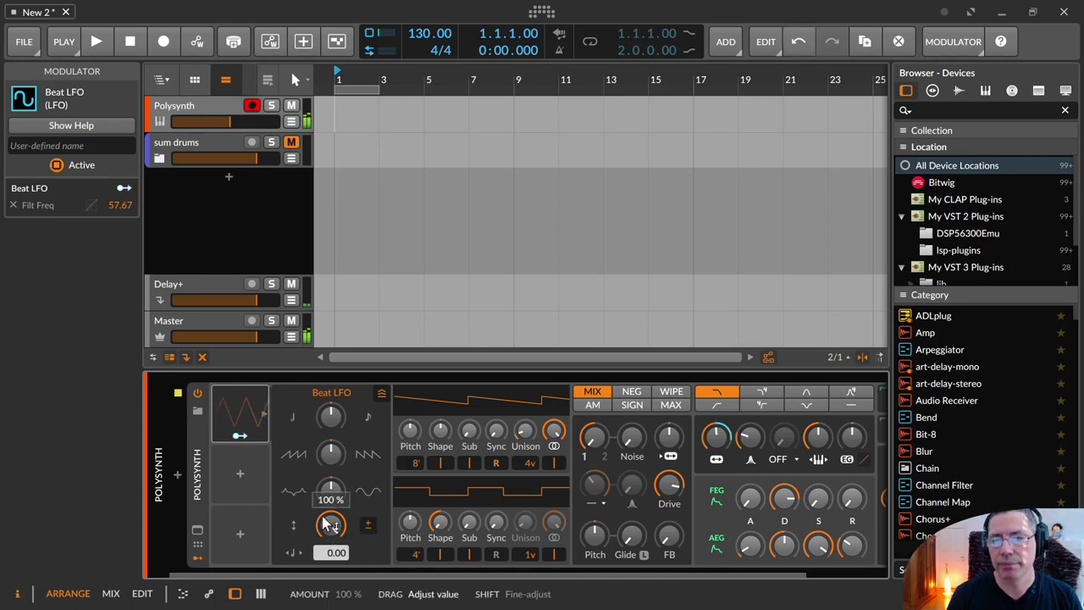
{"action": "left_click", "coordinate": [368, 527]}
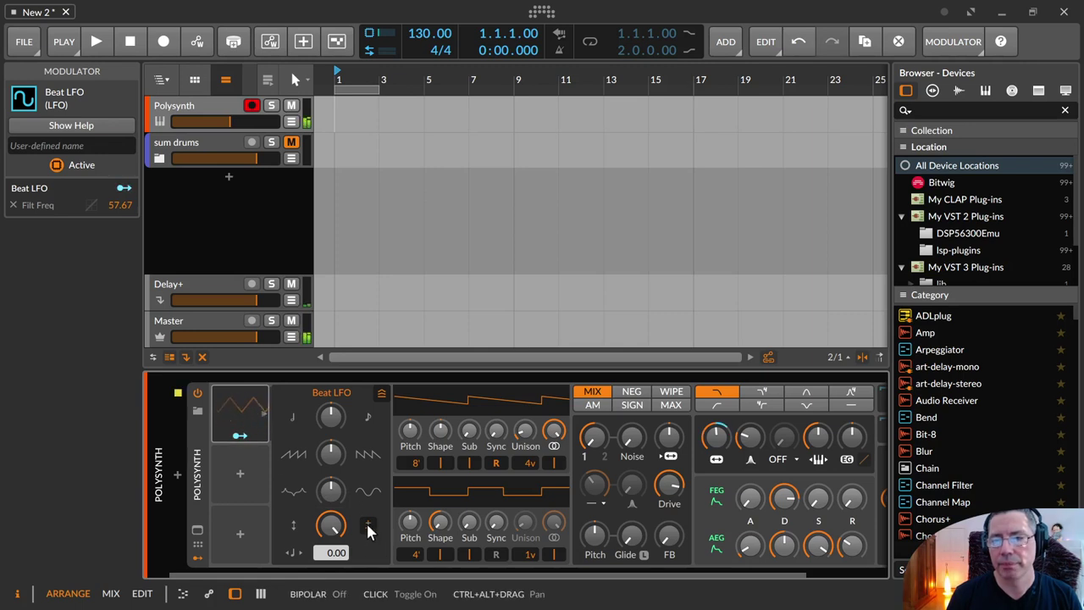
{"action": "left_click", "coordinate": [367, 524]}
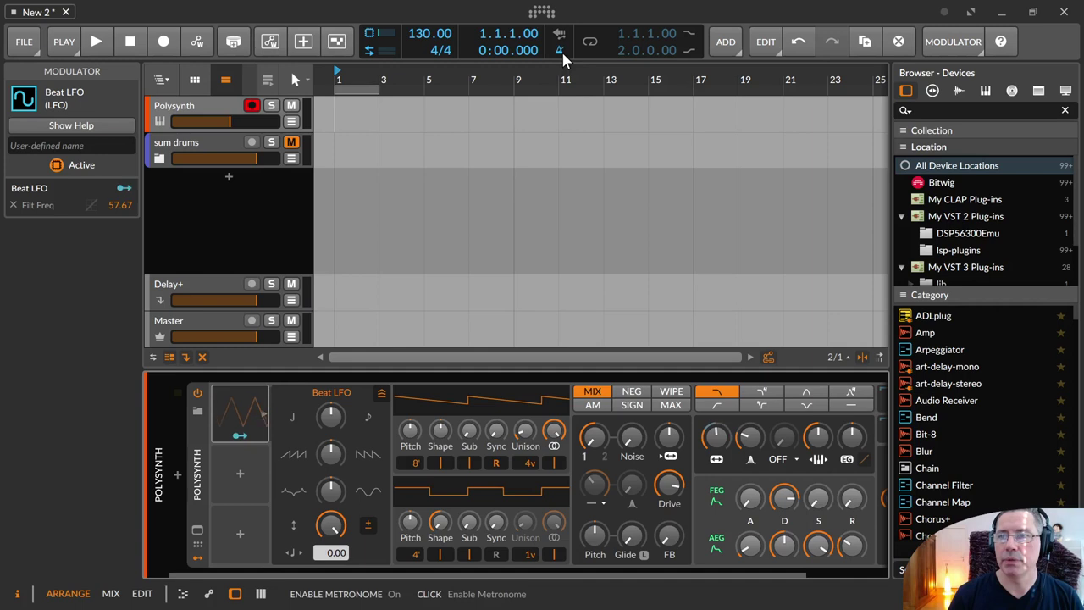
Step: Play the arrangement briefly from the start with the metronome and stop it
{"action": "left_click", "coordinate": [96, 42]}
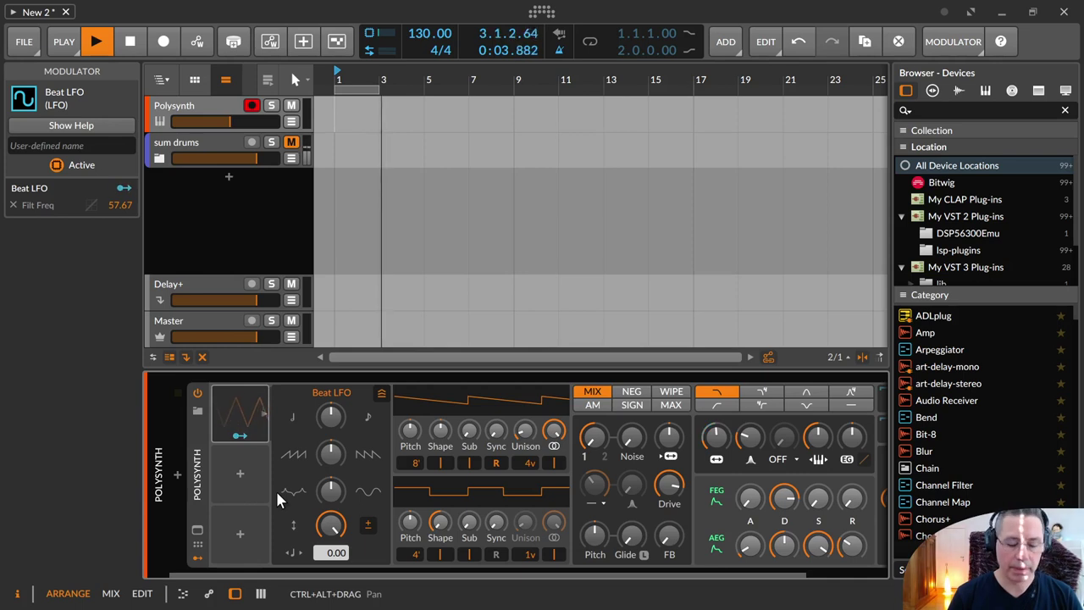
{"action": "key", "text": "space"}
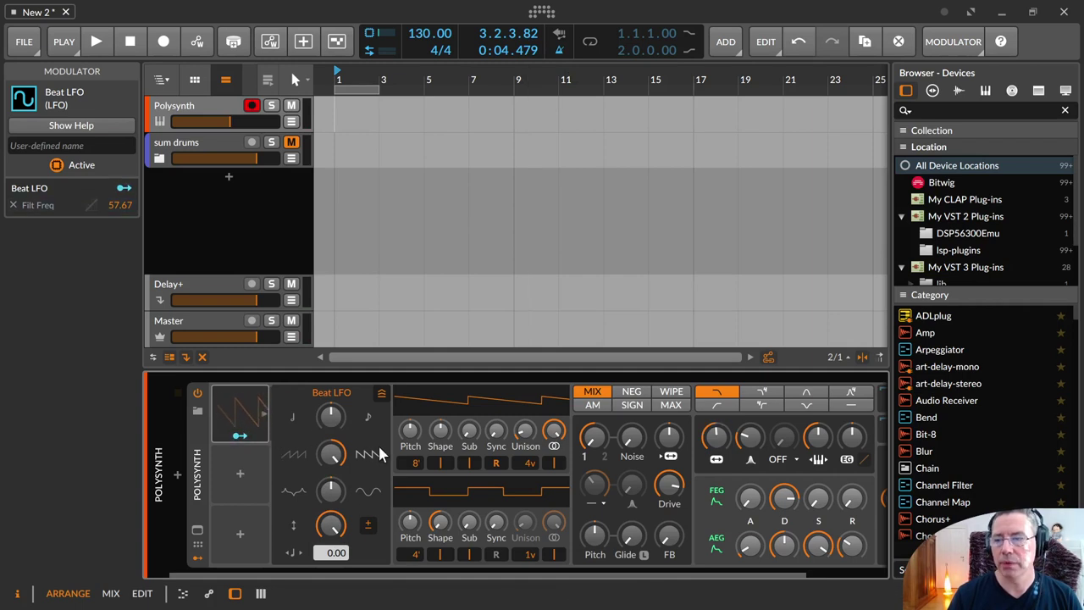
Step: Try Beat LFO offsets of 4.00, -2.35 and 1.12, the last two during playback, resetting to 0.00 each time, and stop playback
{"action": "left_click_drag", "start_coordinate": [337, 553], "coordinate": [336, 531]}
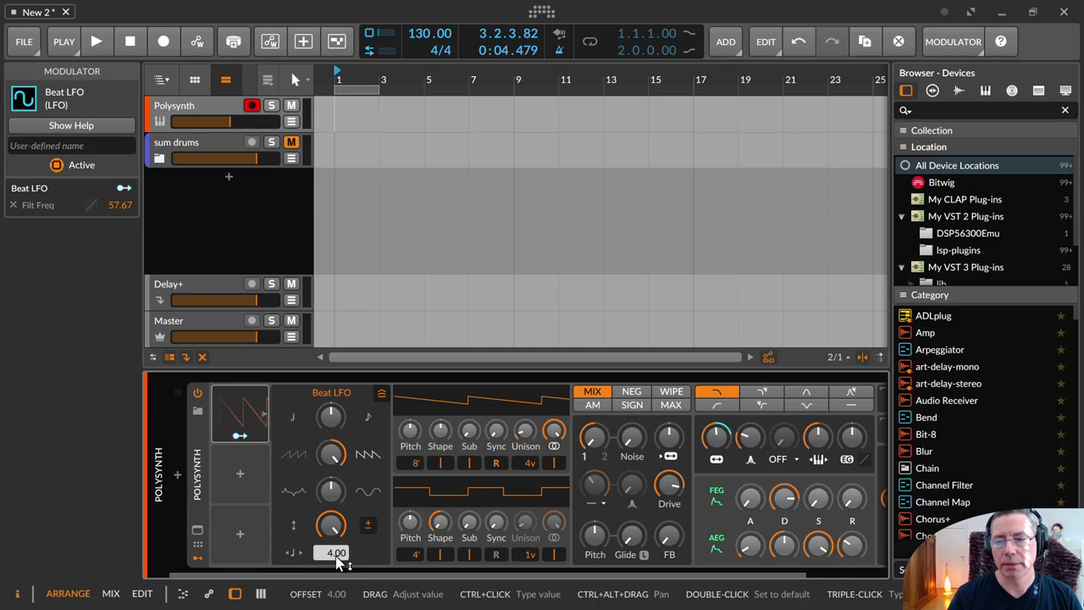
{"action": "double_click", "coordinate": [336, 557]}
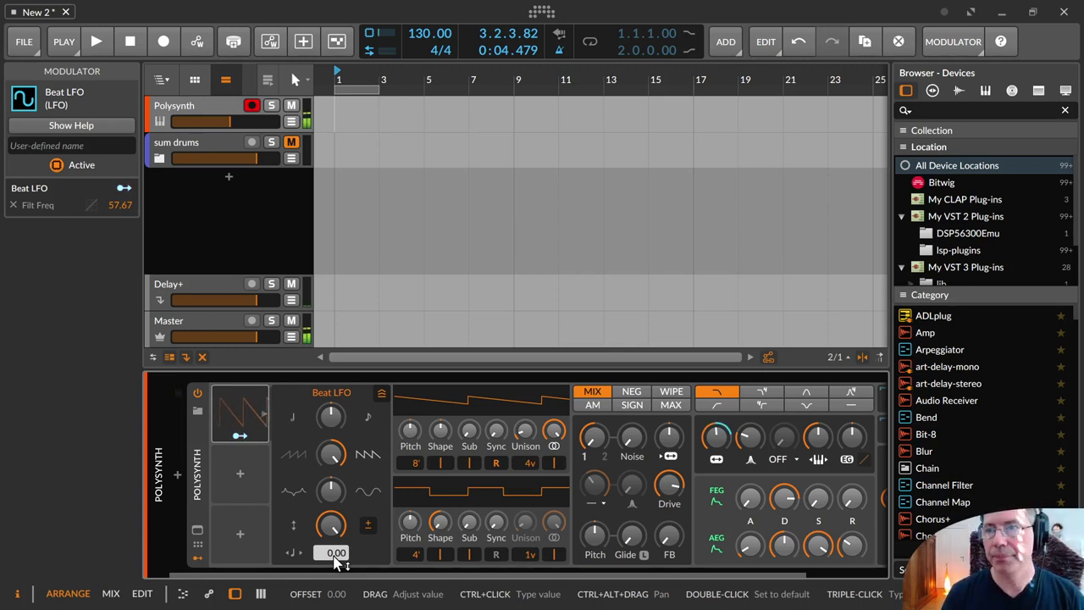
{"action": "left_click", "coordinate": [94, 41]}
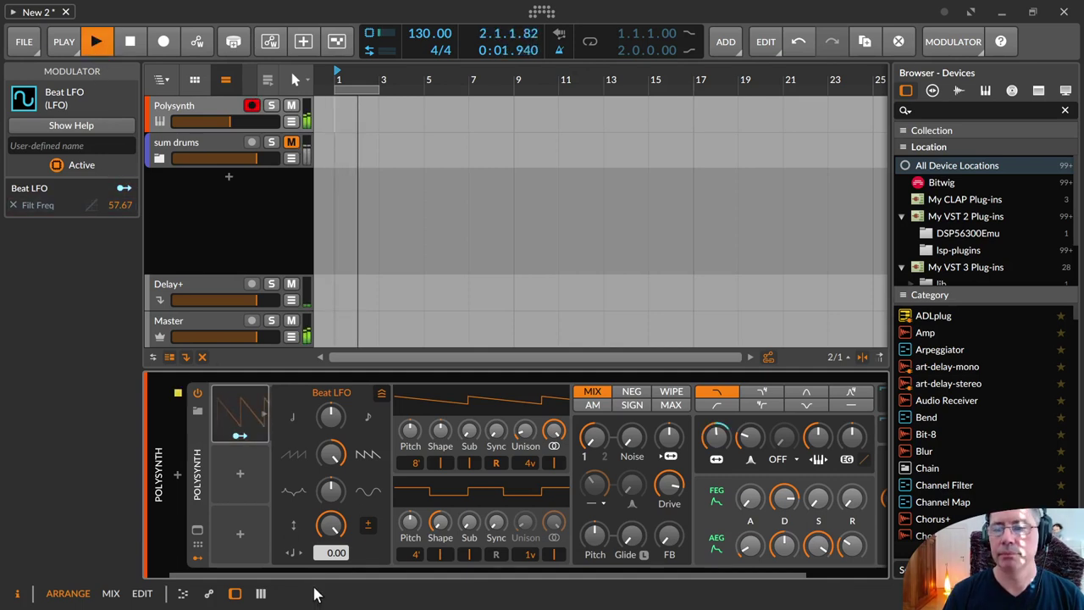
{"action": "mouse_move", "coordinate": [339, 561]}
{"action": "left_mouse_down"}
{"action": "mouse_move", "coordinate": [339, 542]}
{"action": "mouse_move", "coordinate": [339, 606]}
{"action": "mouse_move", "coordinate": [336, 565]}
{"action": "left_mouse_up"}
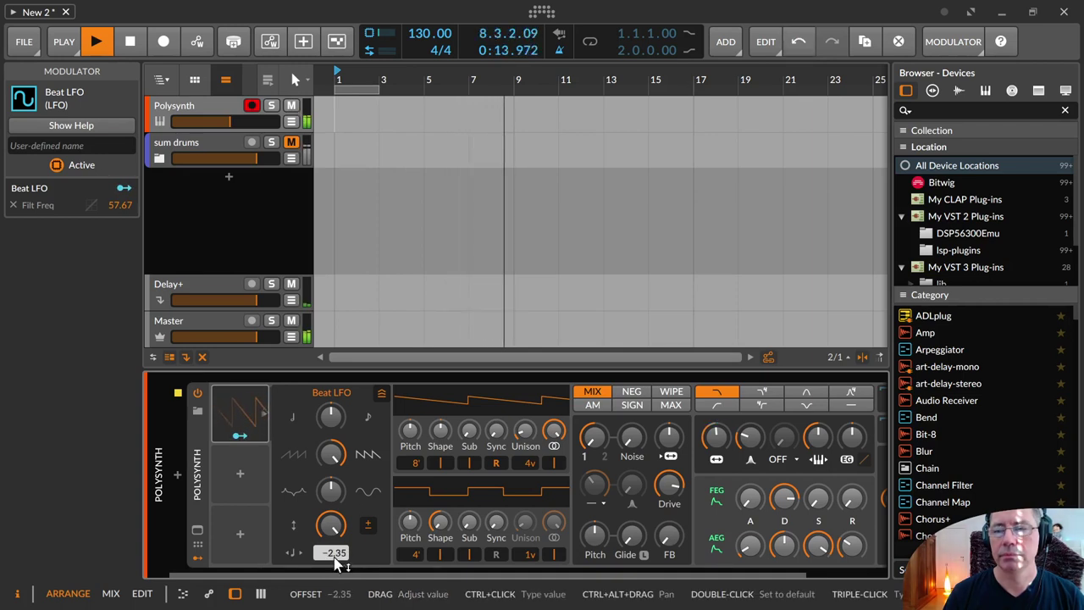
{"action": "double_click", "coordinate": [337, 559]}
{"action": "mouse_move", "coordinate": [337, 565]}
{"action": "left_mouse_down"}
{"action": "mouse_move", "coordinate": [335, 576]}
{"action": "mouse_move", "coordinate": [338, 555]}
{"action": "left_mouse_up"}
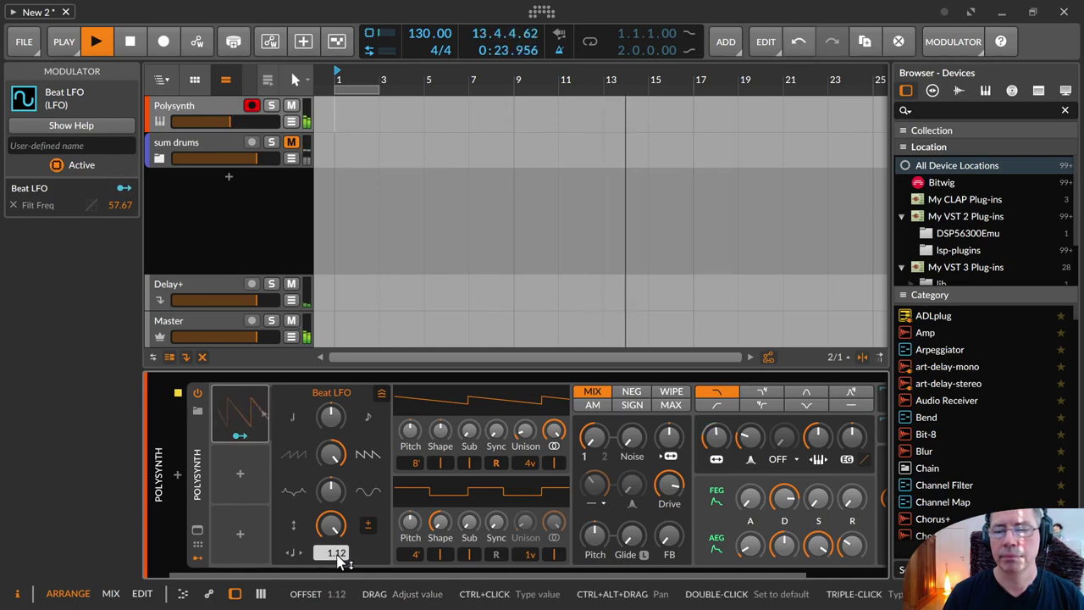
{"action": "double_click", "coordinate": [336, 552]}
{"action": "key", "text": "space"}
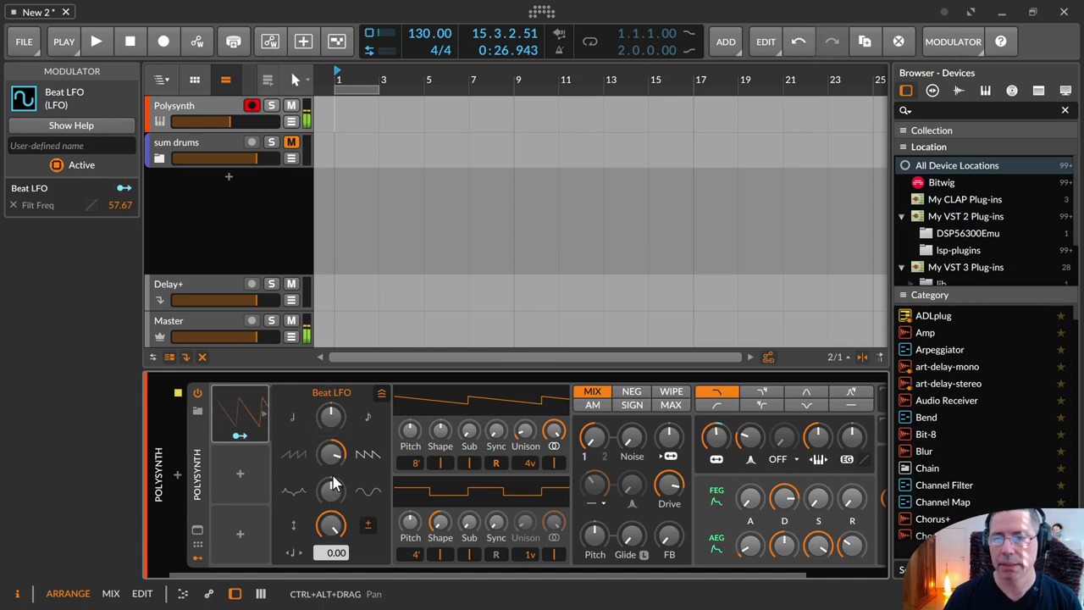
Step: Raise the Beat LFO's rate above 1.10 and curve above 40 %, with tilt at 100 % and the offset reset to 0.00
{"action": "left_click_drag", "start_coordinate": [330, 416], "coordinate": [331, 406]}
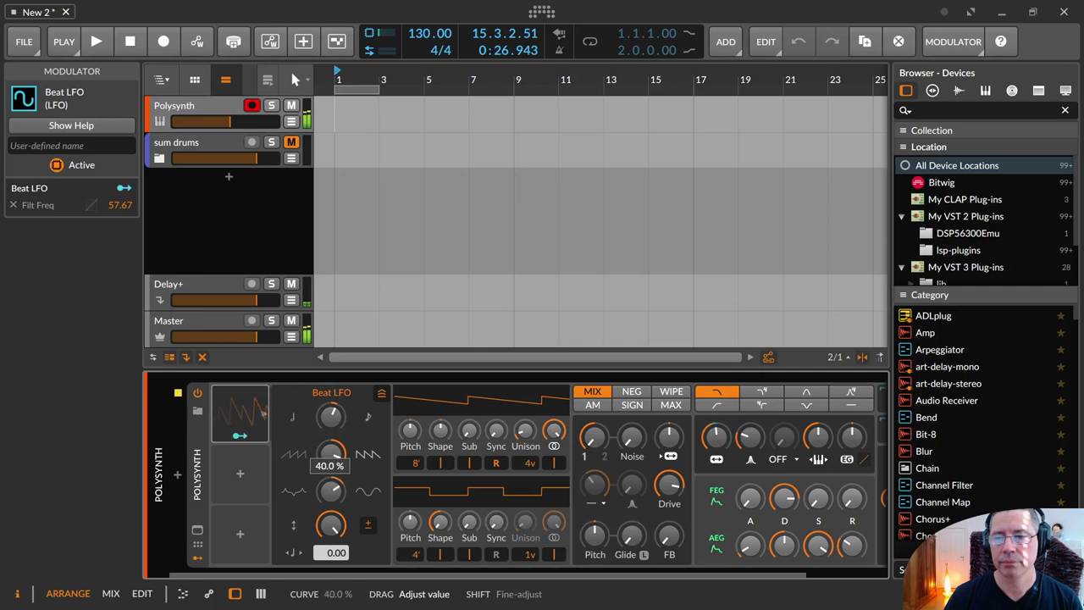
{"action": "left_click_drag", "start_coordinate": [330, 453], "coordinate": [331, 449]}
{"action": "mouse_move", "coordinate": [336, 552]}
{"action": "left_mouse_down"}
{"action": "mouse_move", "coordinate": [336, 539]}
{"action": "mouse_move", "coordinate": [339, 557]}
{"action": "left_mouse_up"}
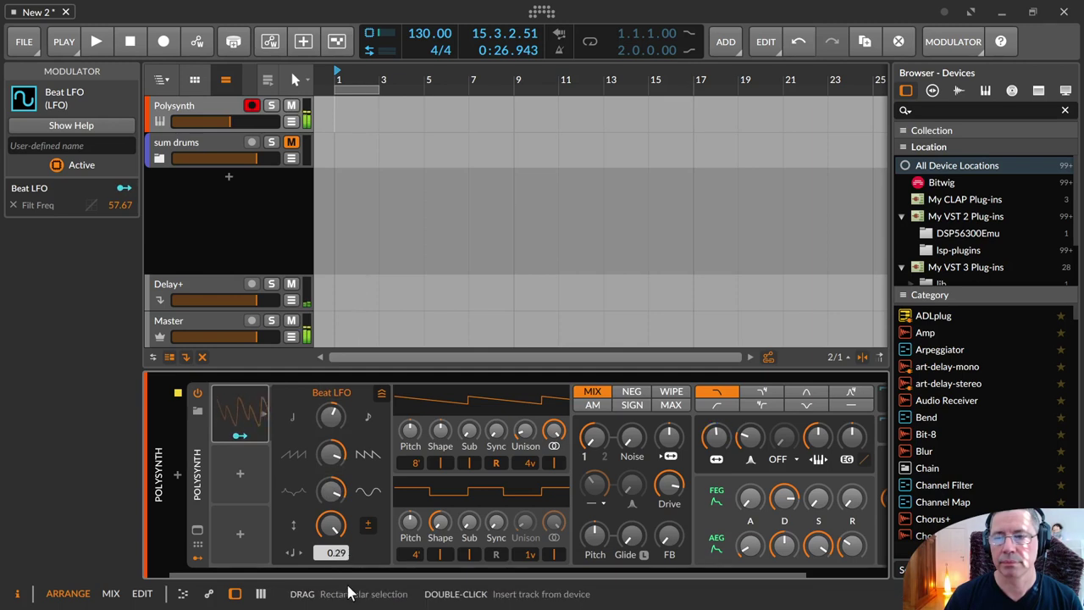
{"action": "double_click", "coordinate": [339, 554]}
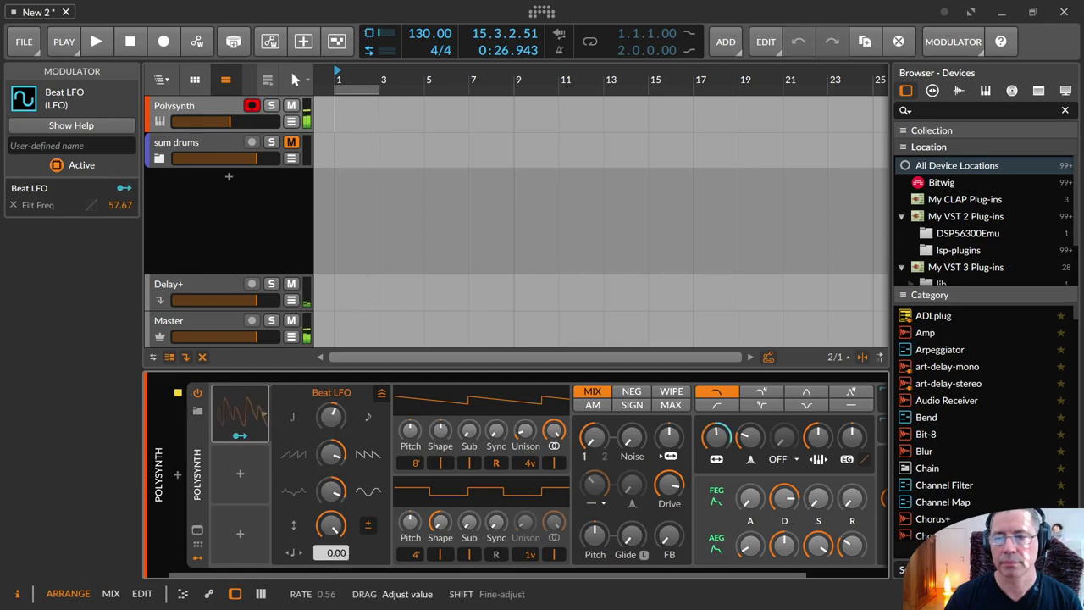
{"action": "scroll", "coordinate": [331, 415], "scroll_direction": "up", "scroll_amount": 2}
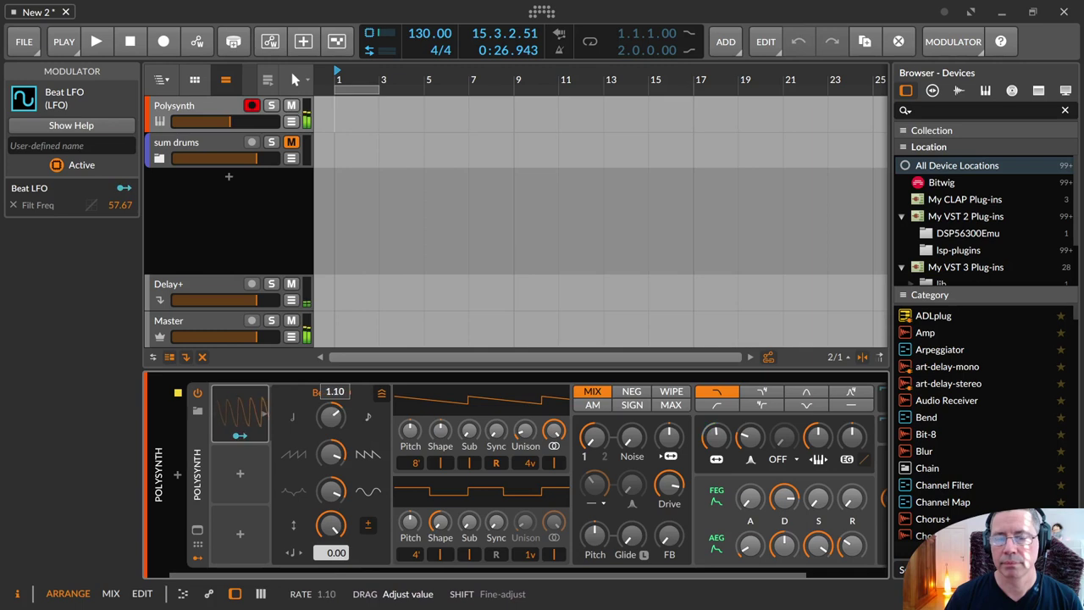
{"action": "scroll", "coordinate": [330, 415], "scroll_direction": "up", "scroll_amount": 2}
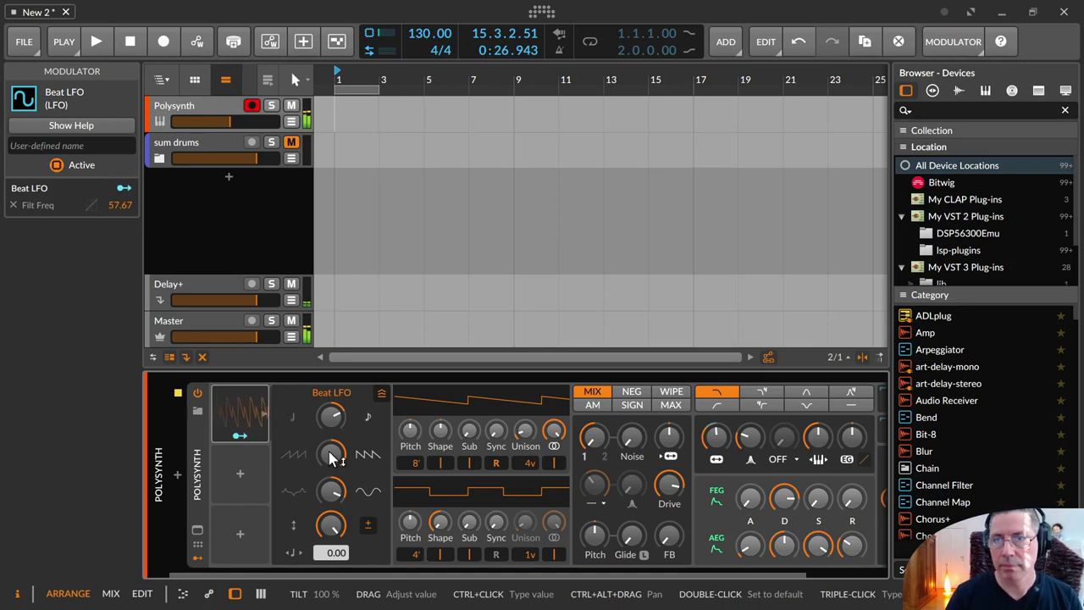
Step: Unmute the sum drums track and play the arrangement to hear the modulated Polysynth with the drums
{"action": "left_click", "coordinate": [291, 143]}
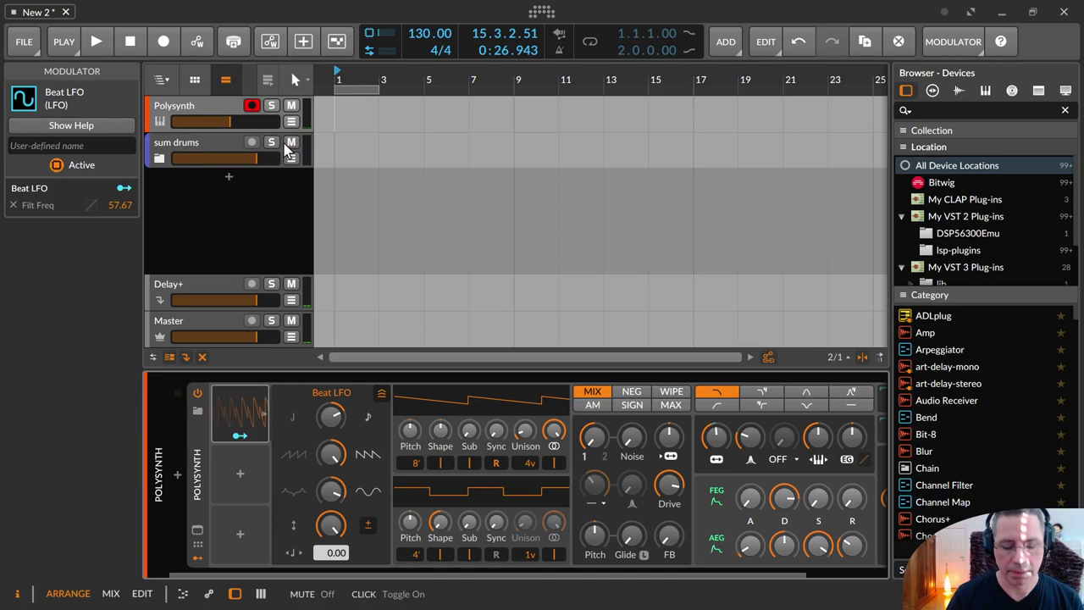
{"action": "key", "text": "space"}
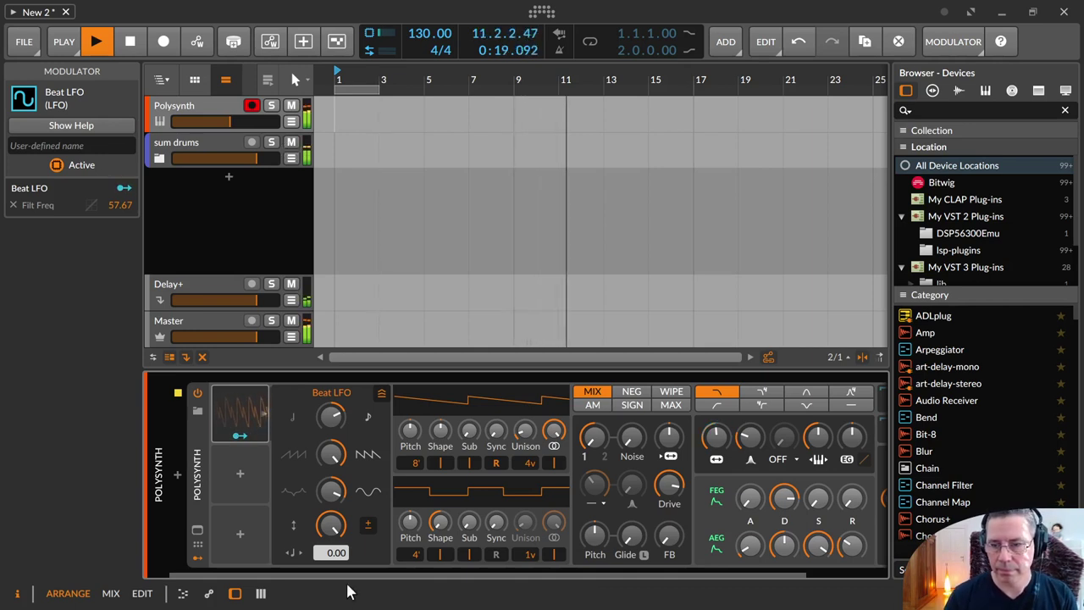
Step: Shift the Beat LFO's offset through 0.32, 1.09, -1.76 and -1.51 during playback, ending at -1.50
{"action": "scroll", "coordinate": [337, 558], "scroll_direction": "up", "scroll_amount": 5}
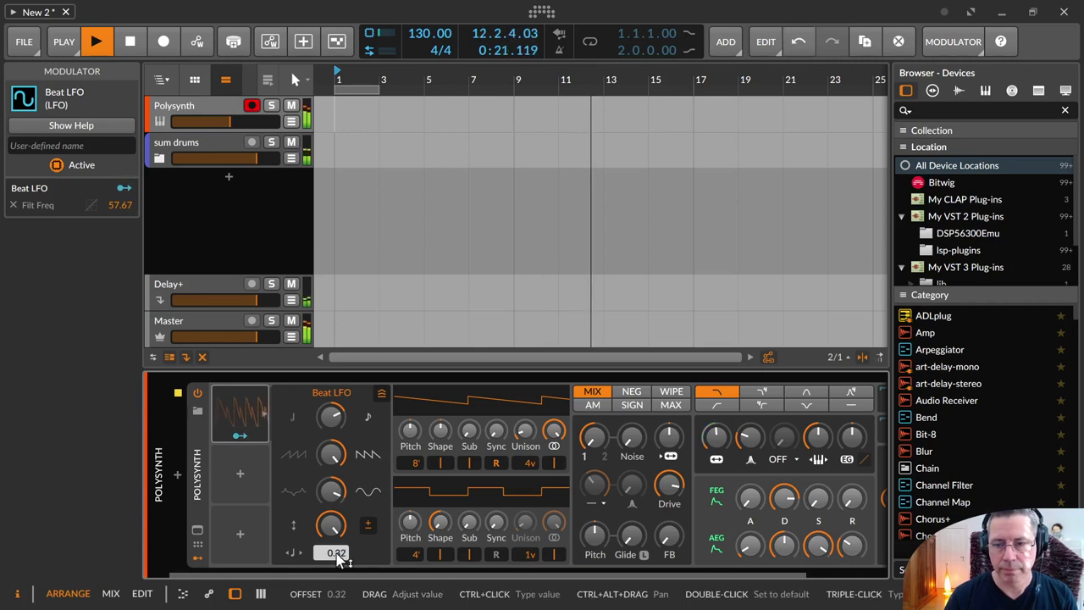
{"action": "scroll", "coordinate": [339, 559], "scroll_direction": "up", "scroll_amount": 10}
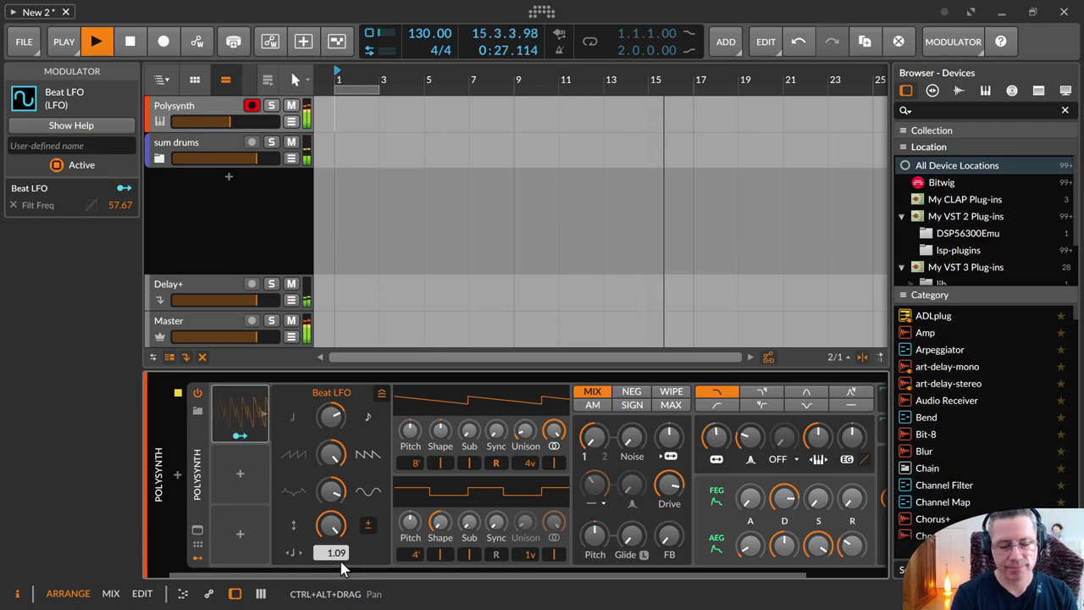
{"action": "mouse_move", "coordinate": [337, 555]}
{"action": "left_mouse_down"}
{"action": "mouse_move", "coordinate": [336, 534]}
{"action": "mouse_move", "coordinate": [336, 566]}
{"action": "left_mouse_up"}
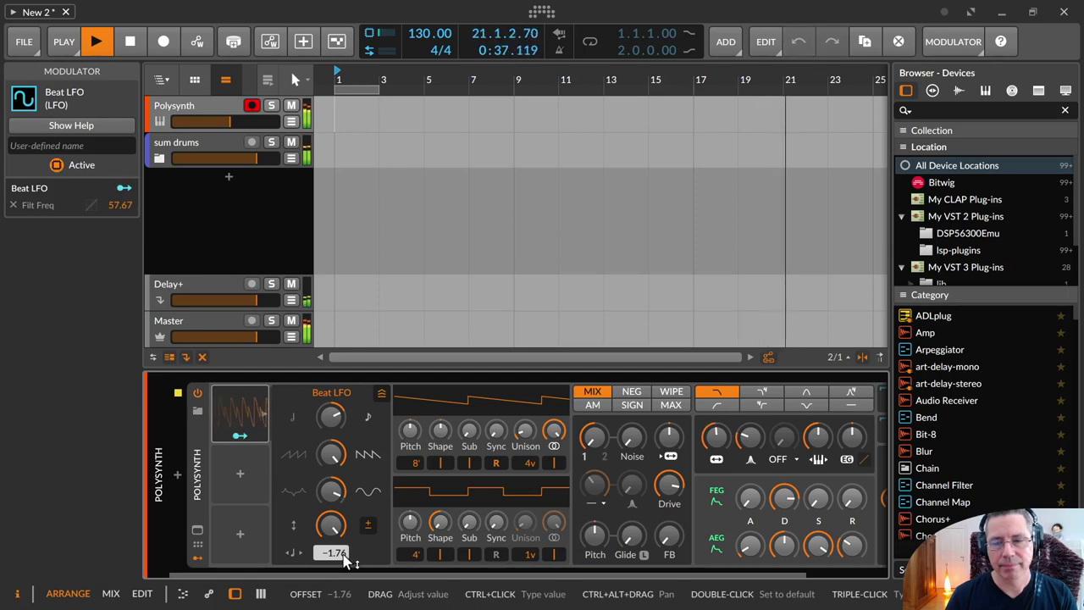
{"action": "left_click_drag", "start_coordinate": [344, 556], "coordinate": [344, 555]}
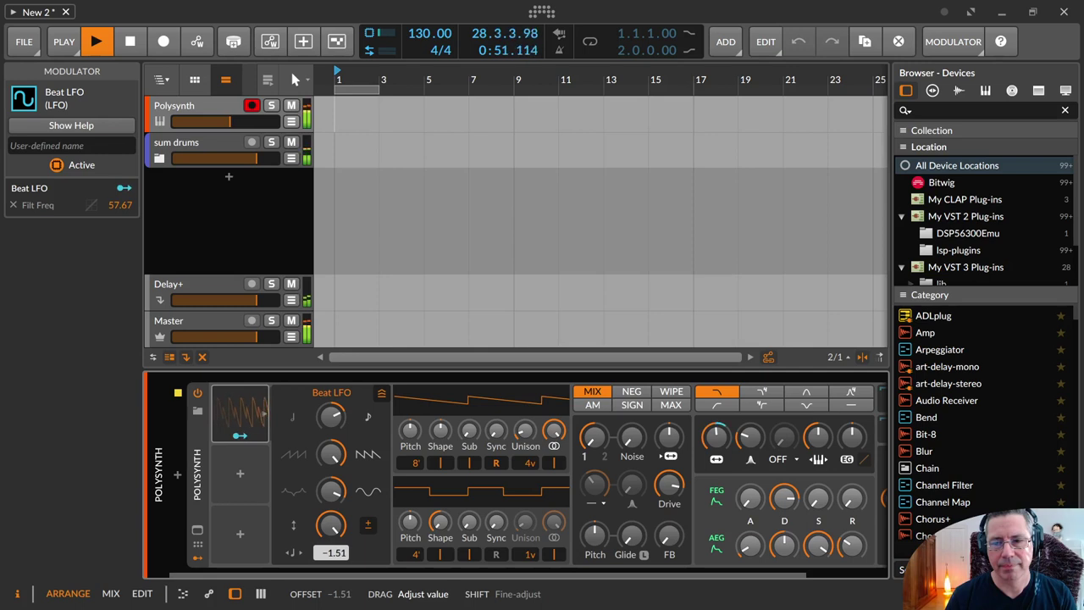
{"action": "left_click_drag", "start_coordinate": [344, 555], "coordinate": [344, 564]}
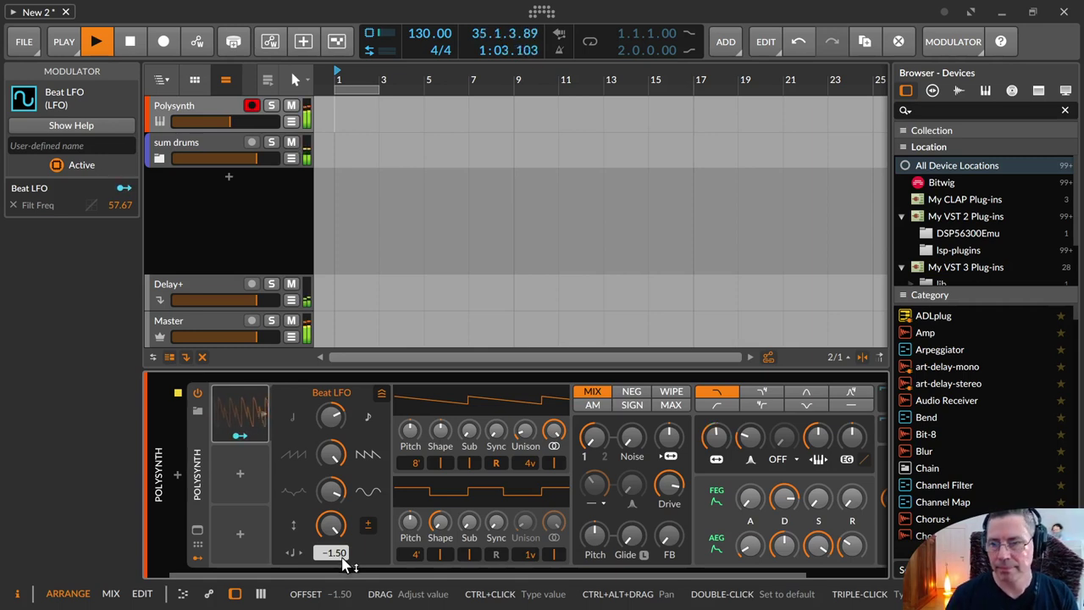
Step: Sweep the Beat LFO's tilt down through 66.0 % and -56.0 %, and reduce its amount past 42.7 %
{"action": "left_click_drag", "start_coordinate": [331, 415], "coordinate": [332, 425]}
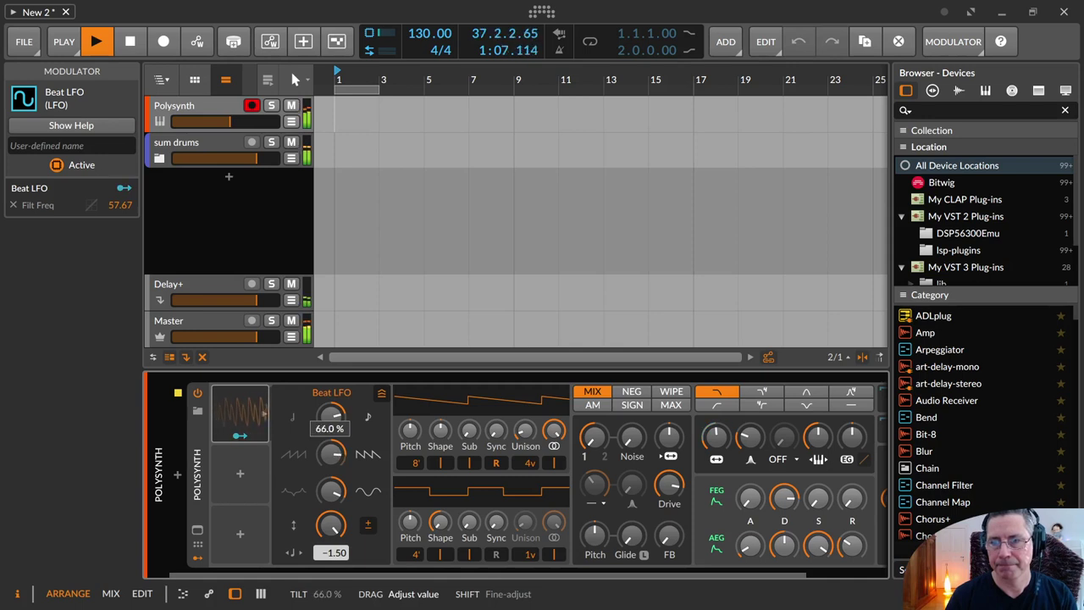
{"action": "left_click_drag", "start_coordinate": [331, 426], "coordinate": [331, 433]}
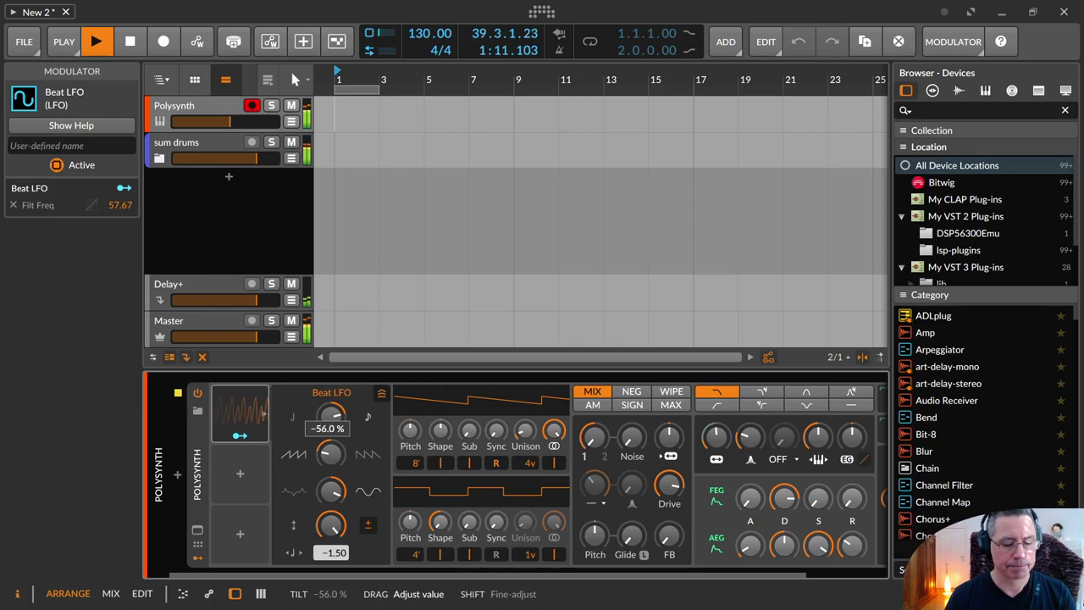
{"action": "left_click_drag", "start_coordinate": [331, 434], "coordinate": [332, 445]}
{"action": "left_click_drag", "start_coordinate": [330, 525], "coordinate": [330, 525]}
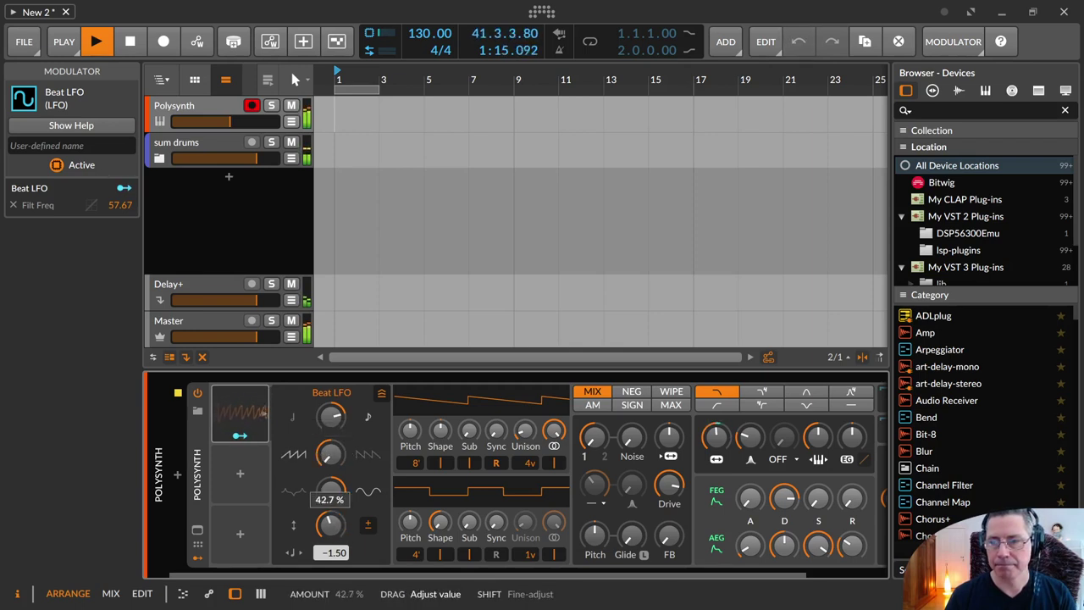
{"action": "left_click_drag", "start_coordinate": [339, 542], "coordinate": [339, 542]}
Step: Slow the Beat LFO's rate below zero, raise its tilt past 40.7 %, and increase its amount above 25.7 %
{"action": "left_click_drag", "start_coordinate": [331, 415], "coordinate": [331, 415]}
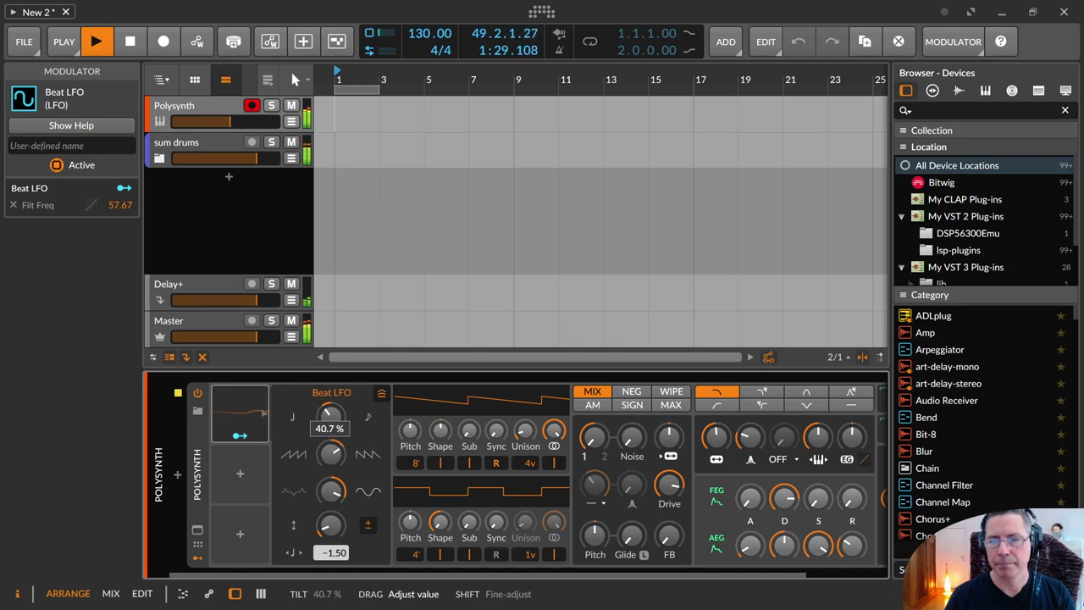
{"action": "left_click_drag", "start_coordinate": [331, 413], "coordinate": [331, 413]}
{"action": "left_click_drag", "start_coordinate": [331, 489], "coordinate": [331, 490]}
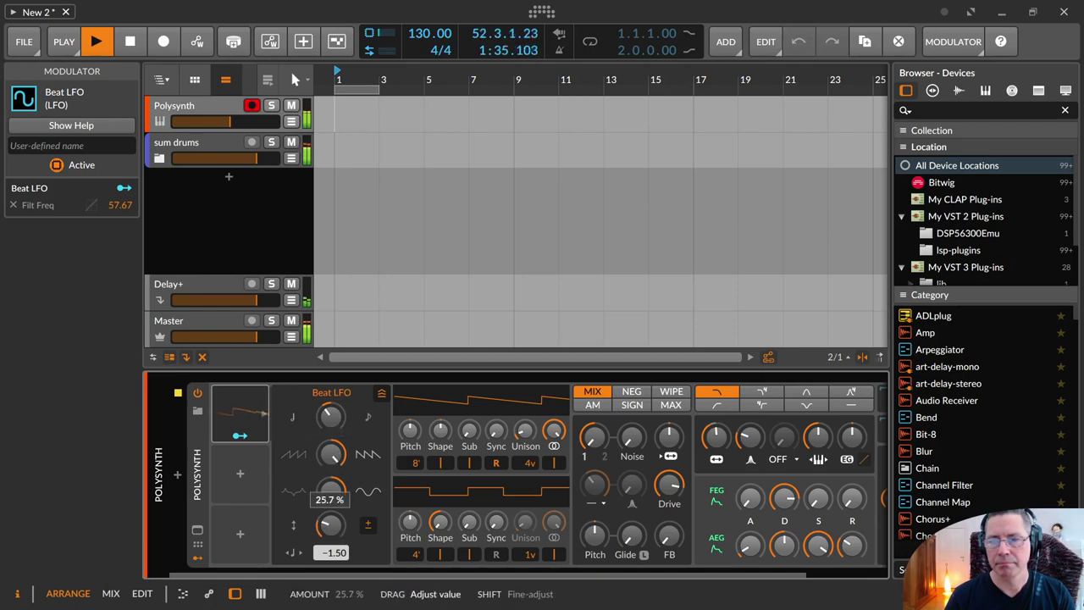
{"action": "left_click_drag", "start_coordinate": [331, 490], "coordinate": [332, 489]}
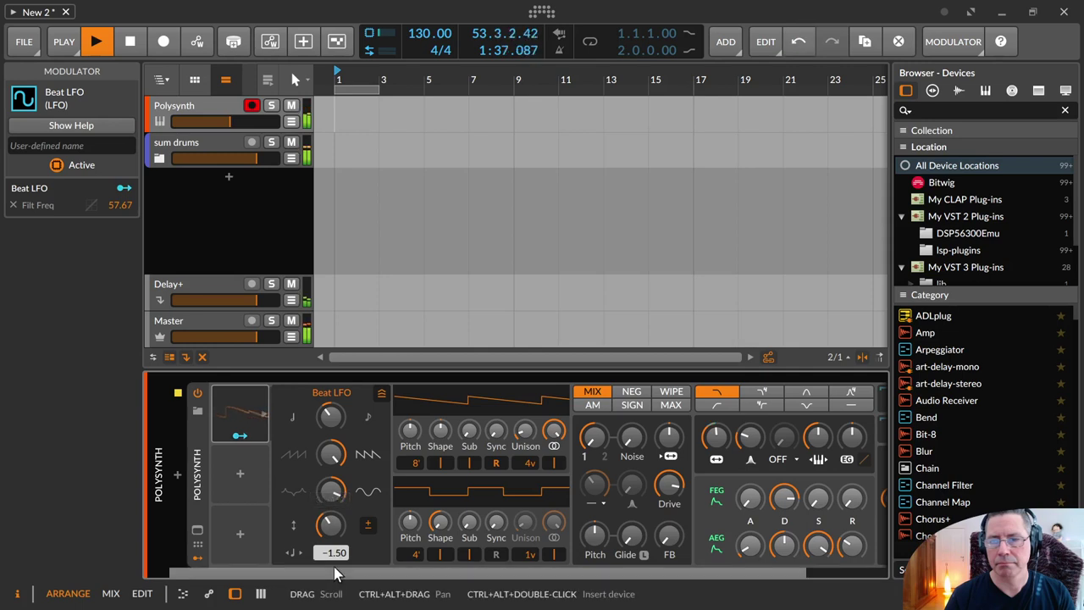
Step: Reset the Beat LFO's offset to 0.00, increase its amount past 61.7 %, and adjust its rate to -0.66
{"action": "double_click", "coordinate": [334, 554]}
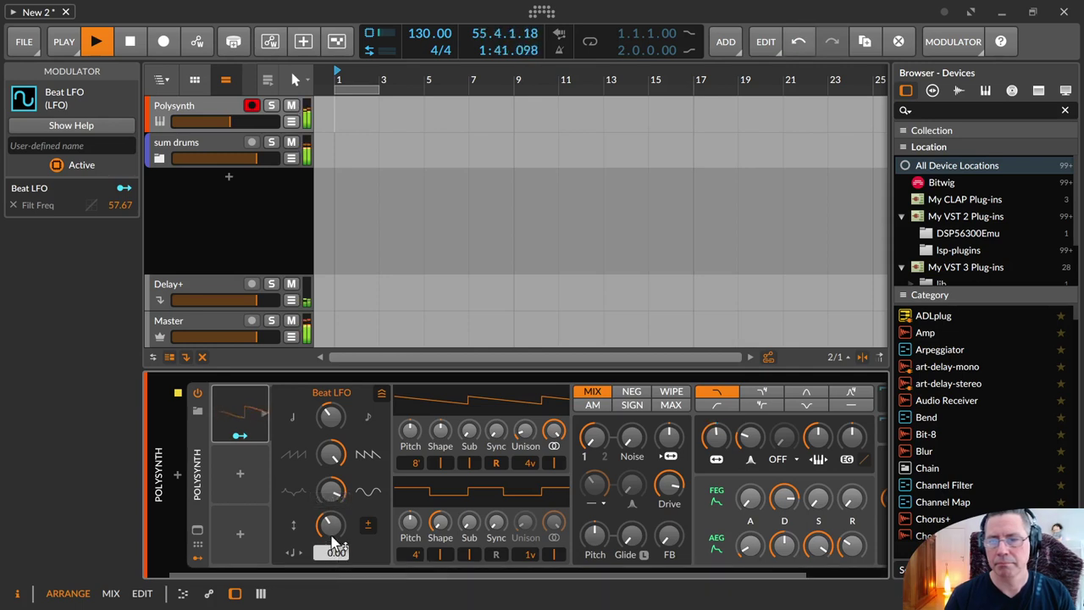
{"action": "left_click_drag", "start_coordinate": [330, 525], "coordinate": [331, 523]}
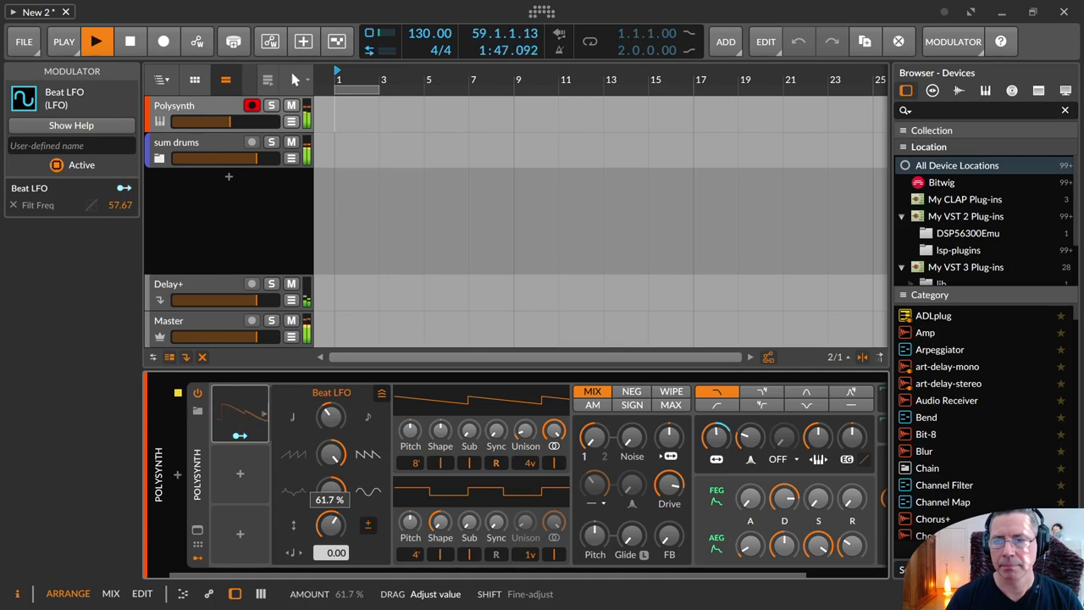
{"action": "left_click_drag", "start_coordinate": [330, 522], "coordinate": [330, 523]}
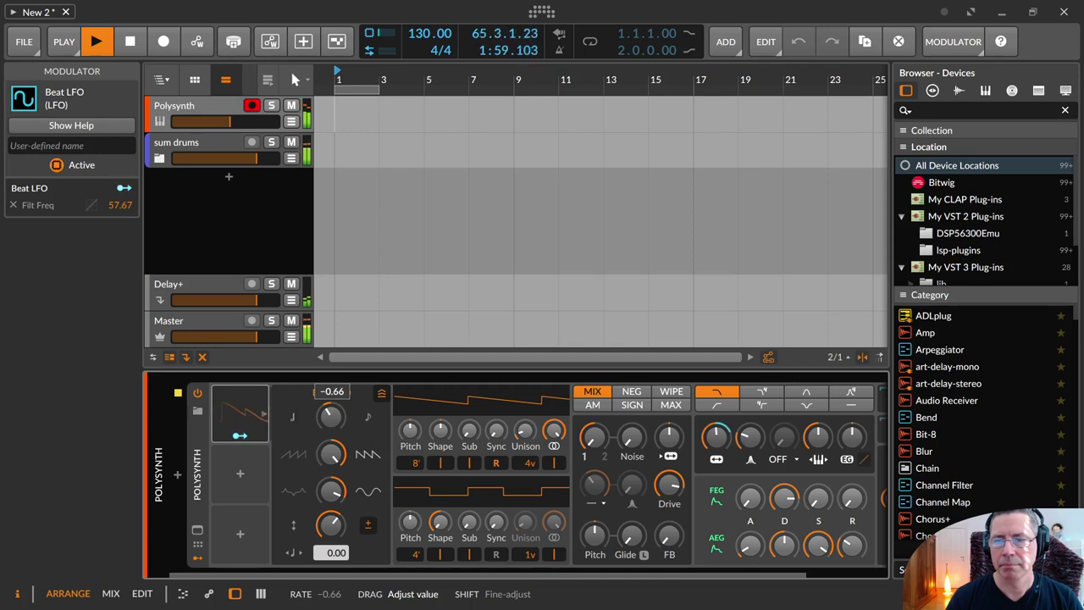
Step: Sweep the Beat LFO's curve below -1.33 % and back up, with the rate at -0.36 and the amount at 99.7 %
{"action": "left_click_drag", "start_coordinate": [330, 453], "coordinate": [330, 476]}
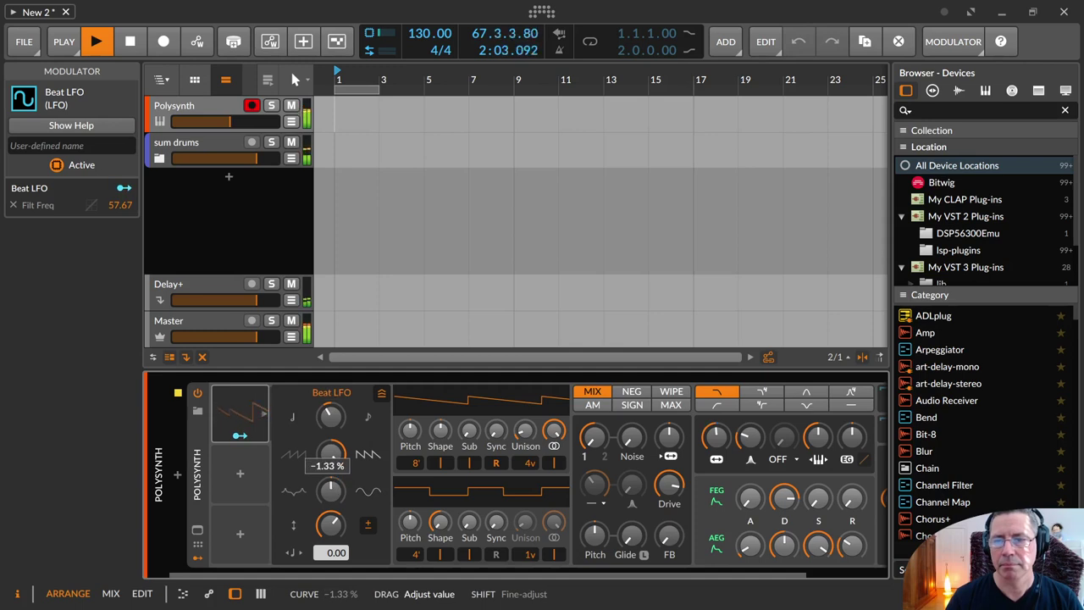
{"action": "left_click_drag", "start_coordinate": [330, 453], "coordinate": [338, 506]}
{"action": "left_click_drag", "start_coordinate": [330, 415], "coordinate": [330, 417]}
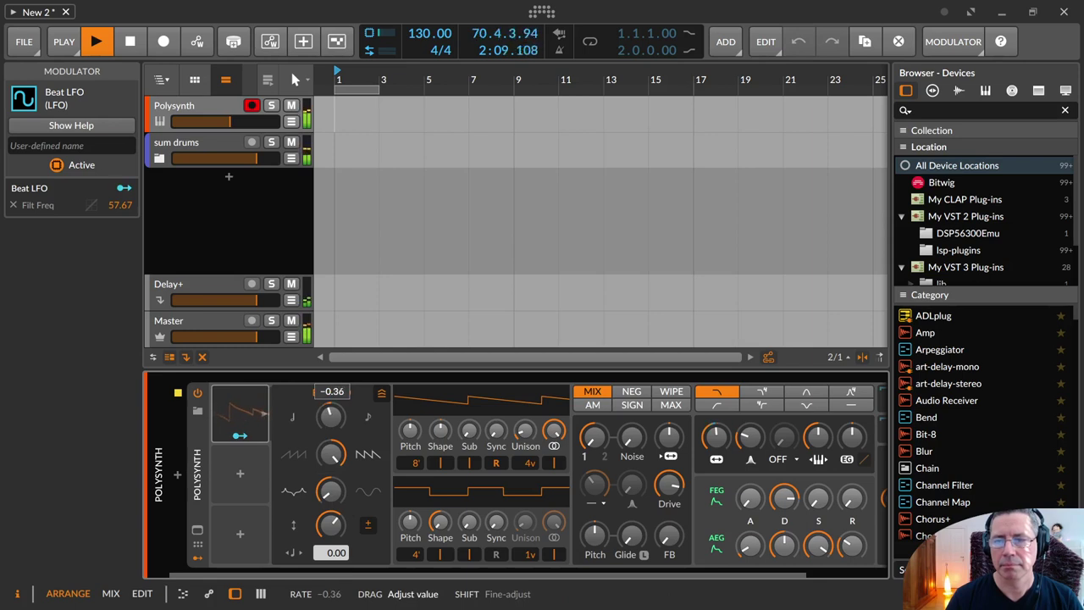
{"action": "left_click_drag", "start_coordinate": [330, 426], "coordinate": [330, 426]}
{"action": "left_click_drag", "start_coordinate": [332, 471], "coordinate": [331, 413]}
{"action": "left_click_drag", "start_coordinate": [330, 491], "coordinate": [330, 489]}
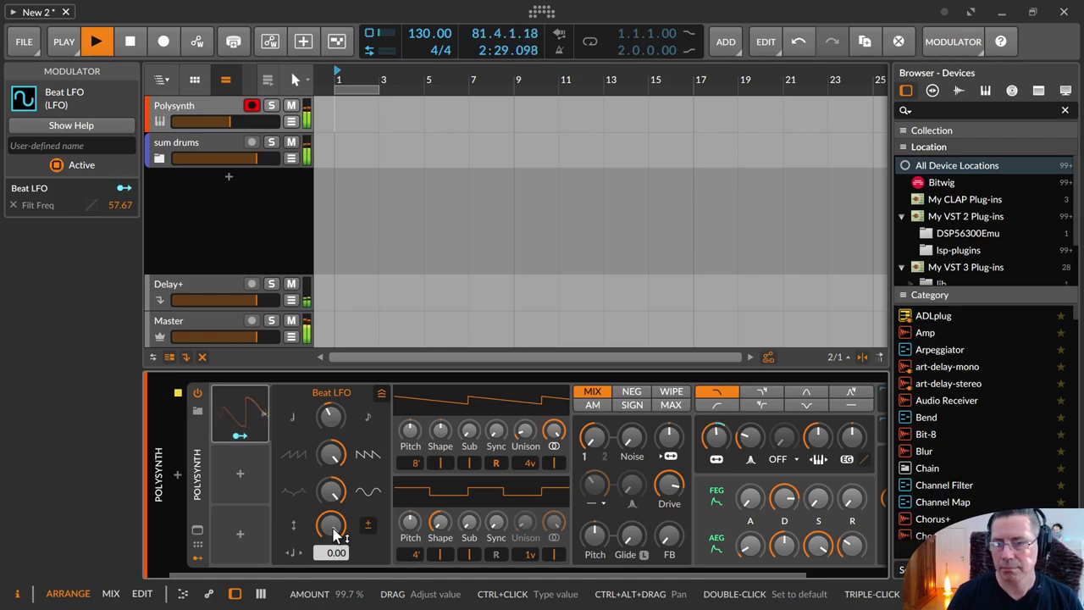
Step: Sweep the Beat LFO's rate through -0.24, 1.08 and 0.58 during playback, ending near the centre value
{"action": "left_click", "coordinate": [343, 422]}
{"action": "left_click_drag", "start_coordinate": [342, 422], "coordinate": [343, 417]}
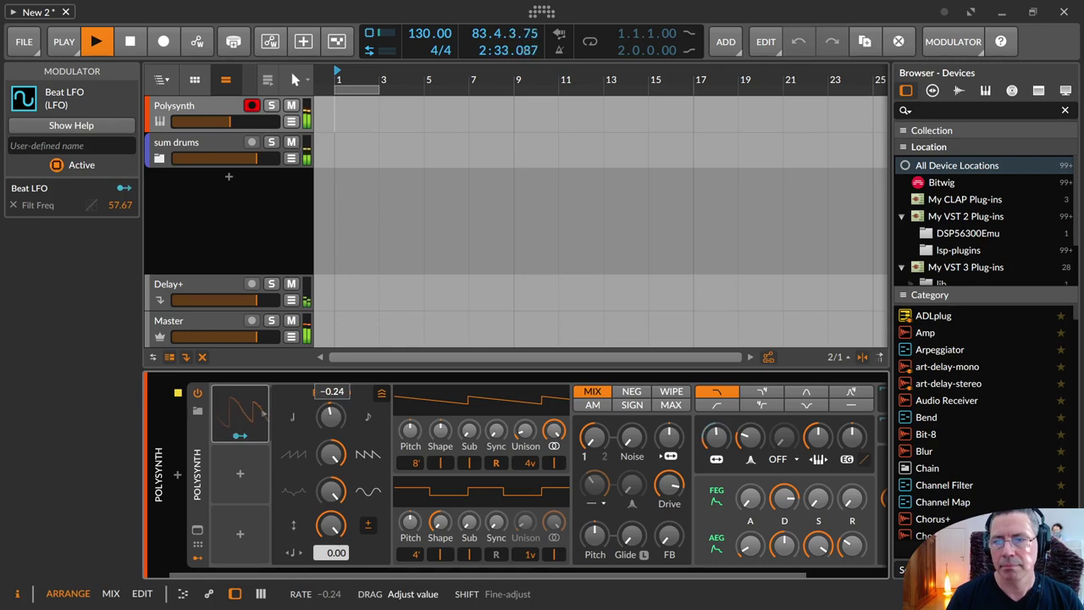
{"action": "left_click_drag", "start_coordinate": [330, 415], "coordinate": [330, 349]}
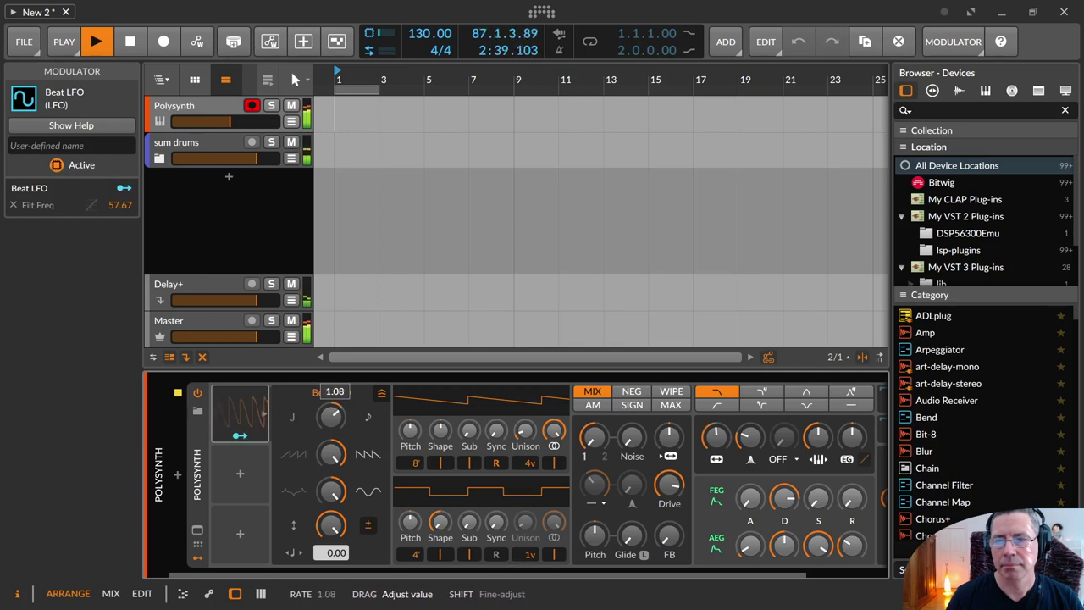
{"action": "mouse_move", "coordinate": [331, 299]}
{"action": "left_mouse_down"}
{"action": "mouse_move", "coordinate": [331, 191]}
{"action": "mouse_move", "coordinate": [330, 298]}
{"action": "left_mouse_up"}
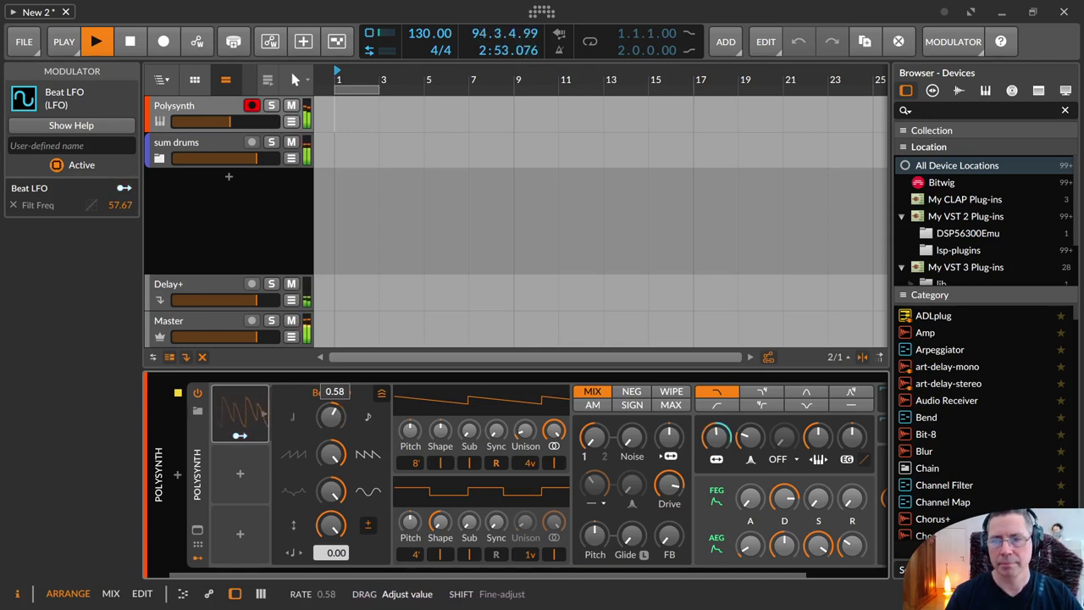
{"action": "left_click_drag", "start_coordinate": [331, 298], "coordinate": [330, 298]}
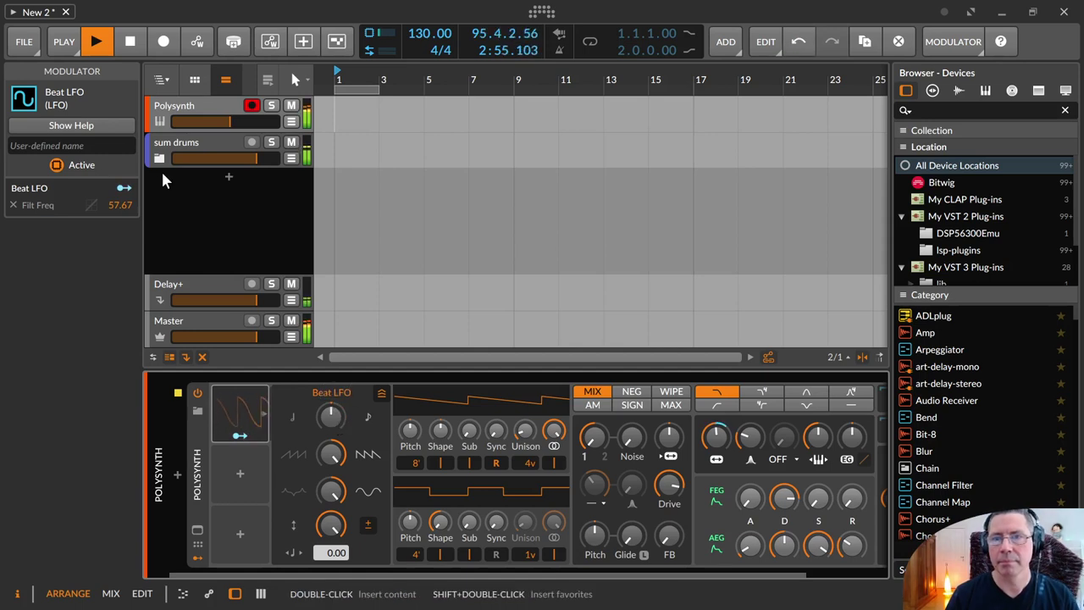
Step: Enable the project groove with a shuffle rate of 1/8 and raise the shuffle amount
{"action": "left_click", "coordinate": [63, 41]}
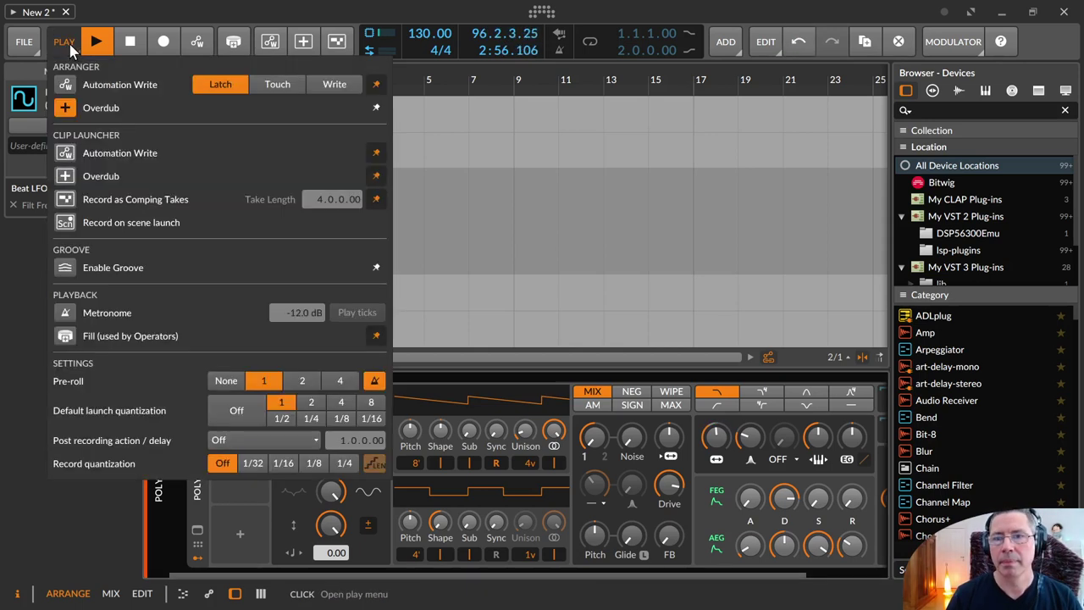
{"action": "left_click", "coordinate": [71, 266]}
{"action": "left_click", "coordinate": [297, 293]}
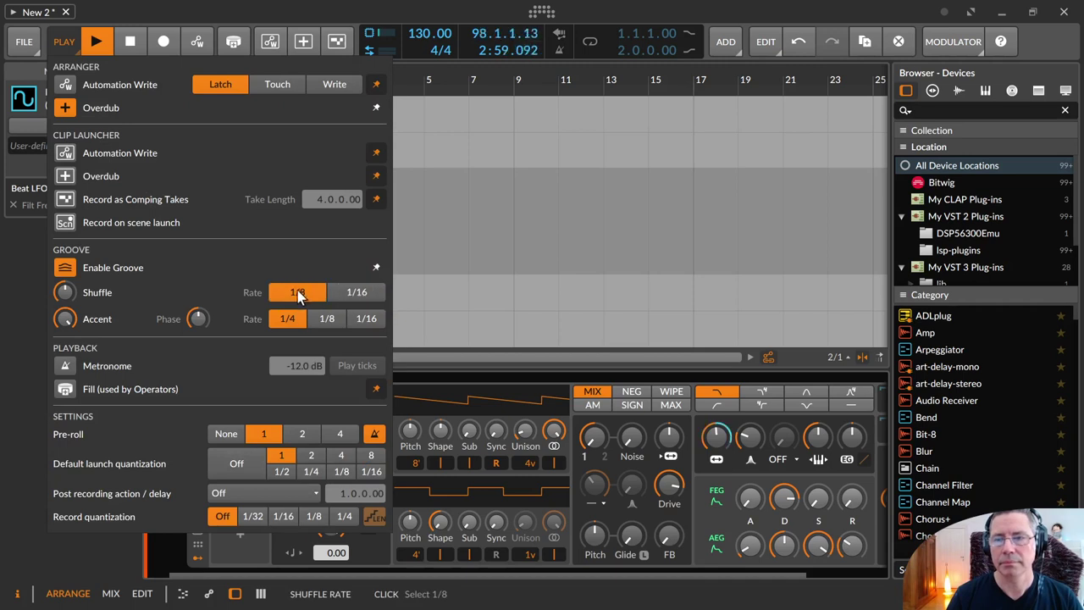
{"action": "left_click_drag", "start_coordinate": [66, 294], "coordinate": [66, 272]}
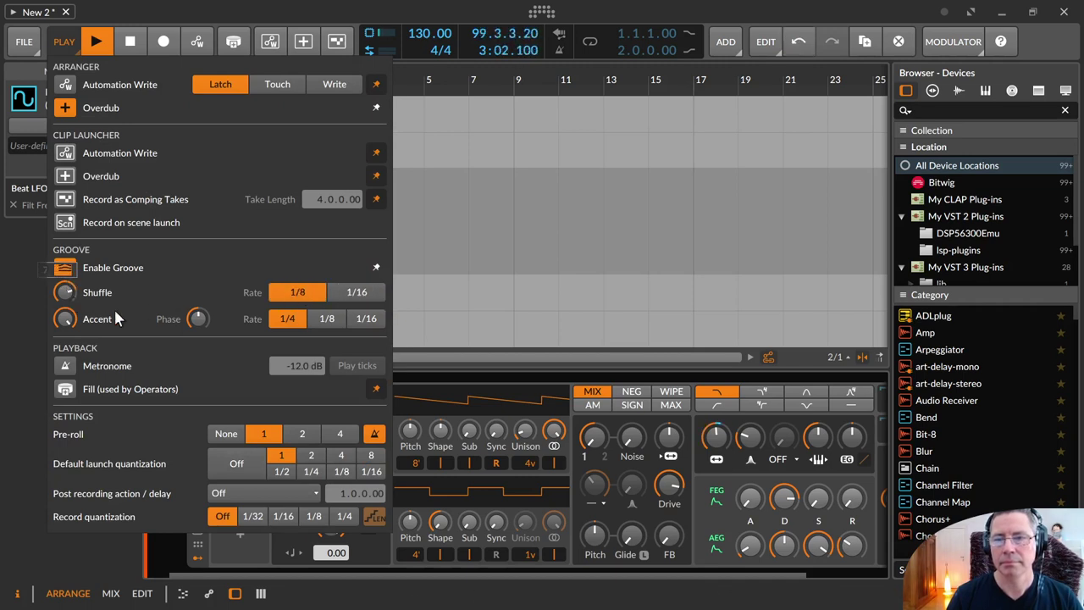
Step: Set the accent rate to 1/8 and shuffle to 73.7 %, compare shuffle rates 1/16 and 1/8, and disable the groove
{"action": "left_click", "coordinate": [327, 319]}
{"action": "mouse_move", "coordinate": [65, 292]}
{"action": "left_mouse_down"}
{"action": "mouse_move", "coordinate": [64, 310]}
{"action": "mouse_move", "coordinate": [64, 286]}
{"action": "left_mouse_up"}
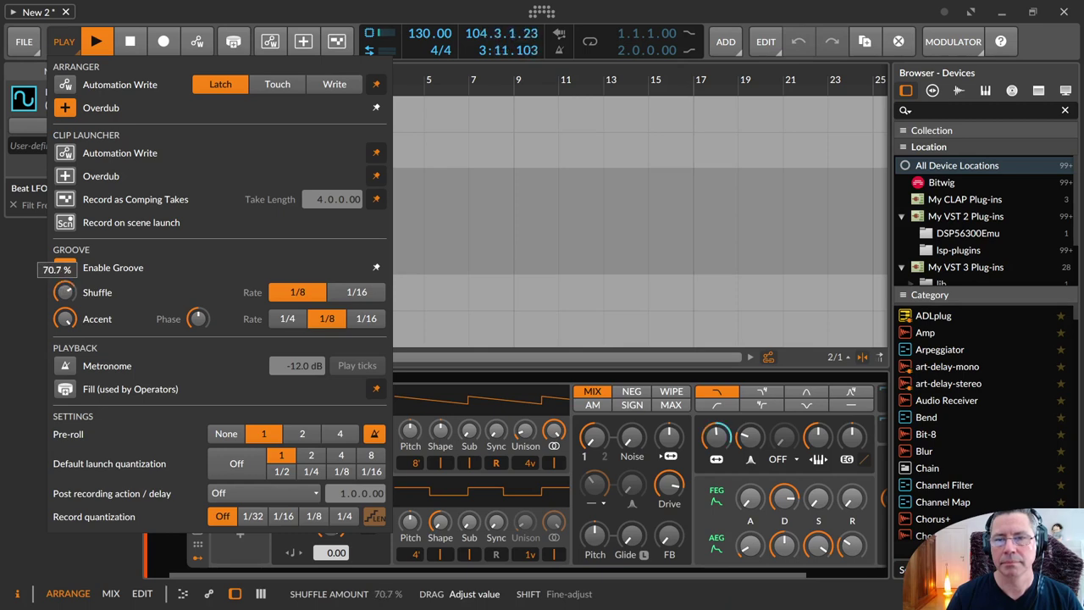
{"action": "left_click_drag", "start_coordinate": [64, 293], "coordinate": [64, 292]}
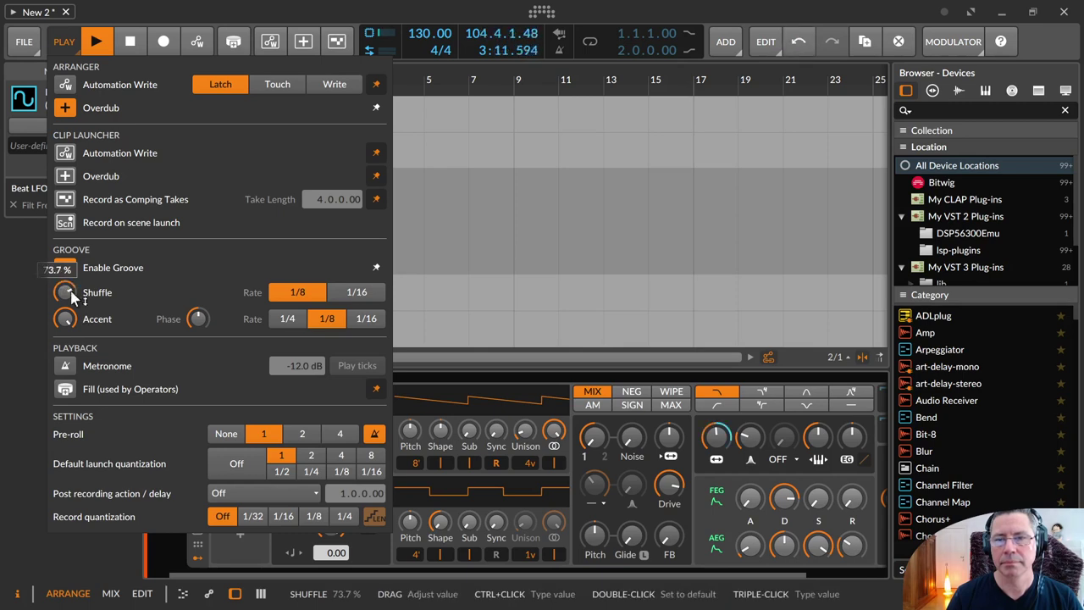
{"action": "left_click", "coordinate": [381, 295]}
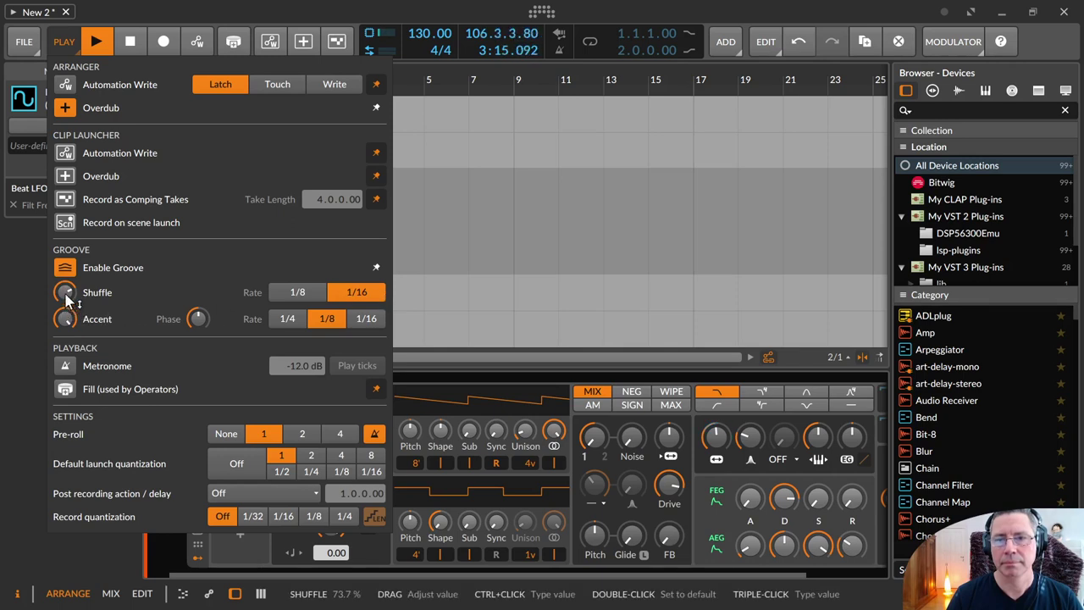
{"action": "left_click", "coordinate": [301, 291]}
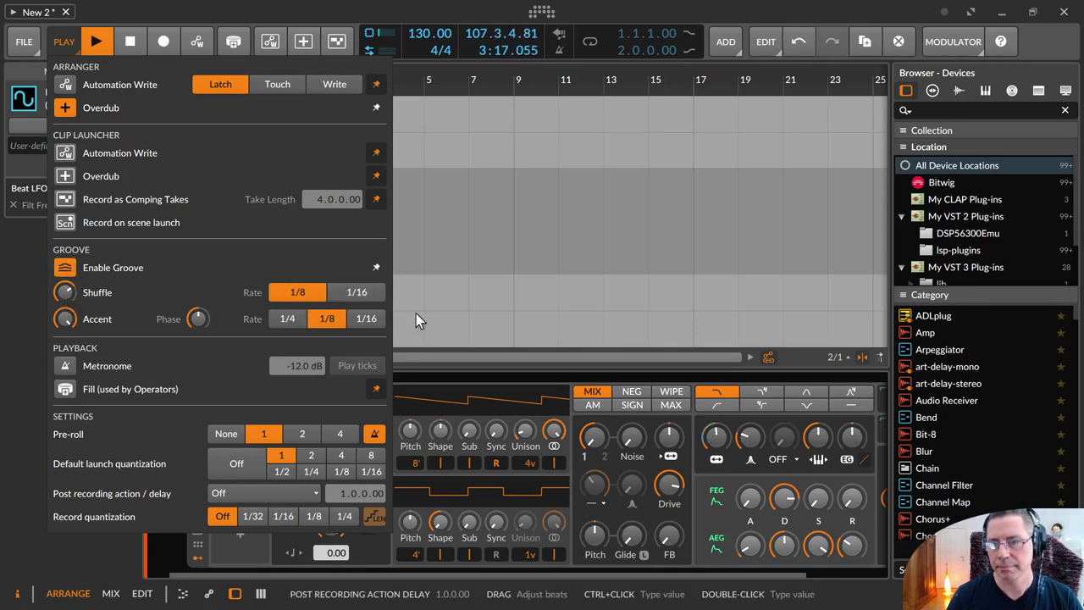
{"action": "left_click", "coordinate": [465, 201]}
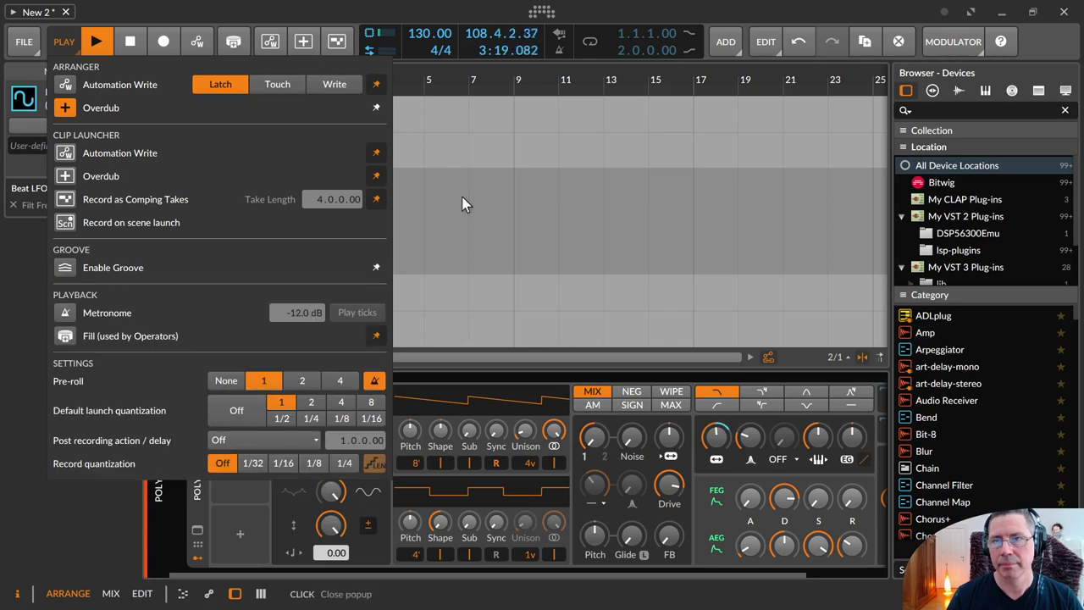
Step: Adjust the Beat LFO's rate to 0.40 and stop playback
{"action": "mouse_move", "coordinate": [331, 415]}
{"action": "left_click_drag", "start_coordinate": [330, 415], "coordinate": [331, 435]}
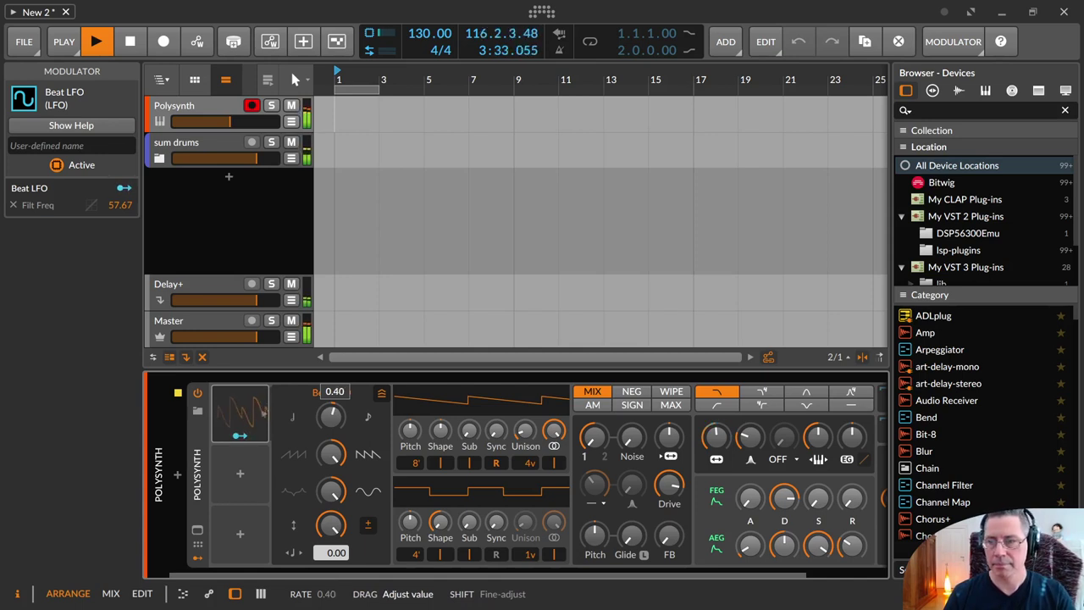
{"action": "left_click_drag", "start_coordinate": [331, 435], "coordinate": [332, 412]}
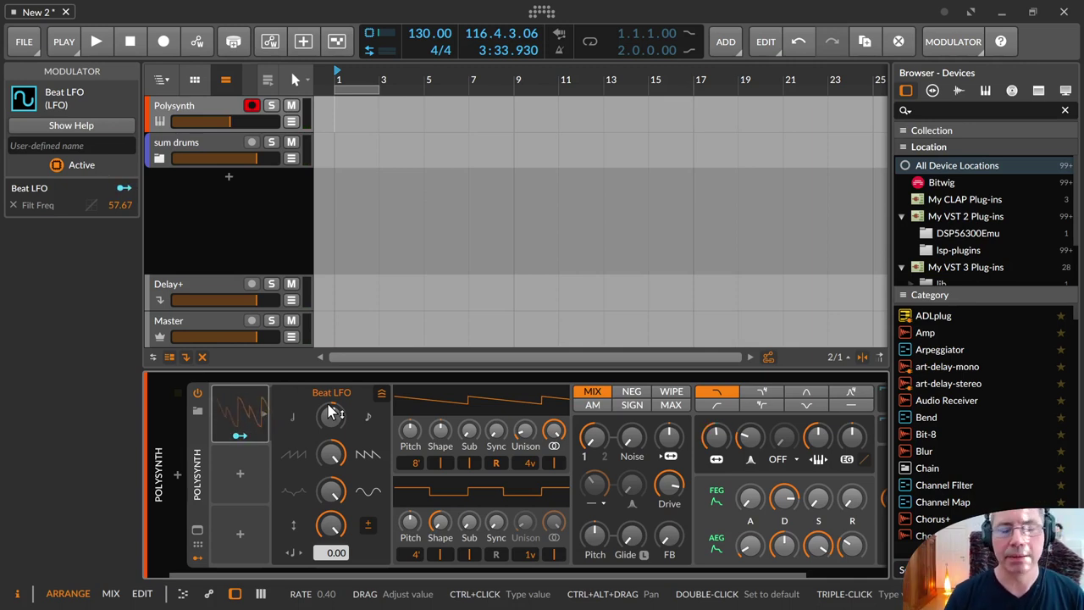
Step: Try Beat LFO rates of 1.28 and 1.52, reset the rate to its default, and raise it to the maximum
{"action": "mouse_move", "coordinate": [331, 412]}
{"action": "left_mouse_down"}
{"action": "mouse_move", "coordinate": [331, 444]}
{"action": "mouse_move", "coordinate": [330, 347]}
{"action": "mouse_move", "coordinate": [338, 421]}
{"action": "left_mouse_up"}
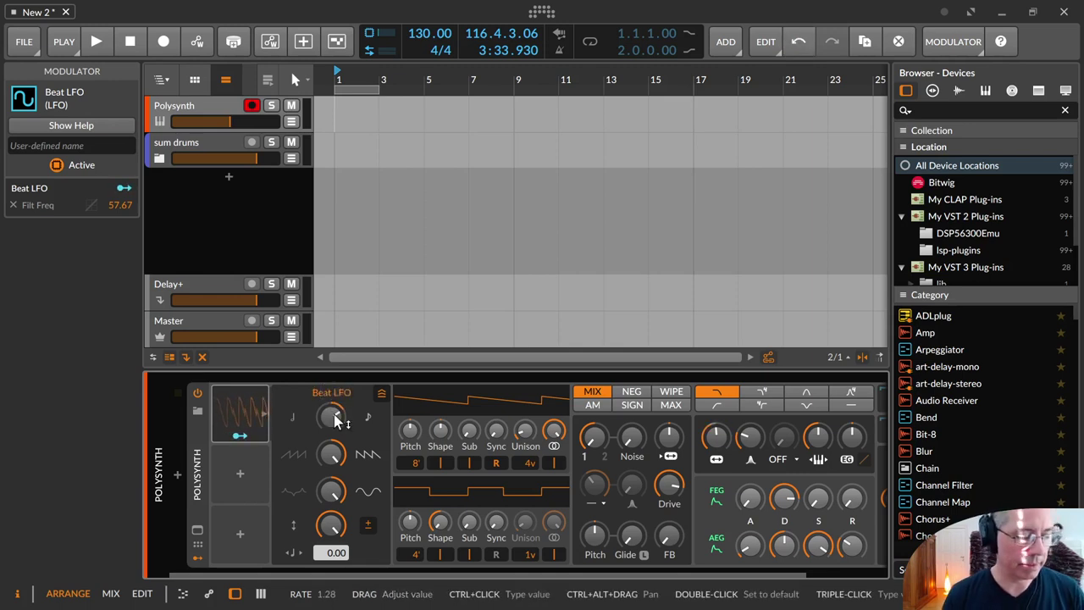
{"action": "double_click", "coordinate": [334, 419]}
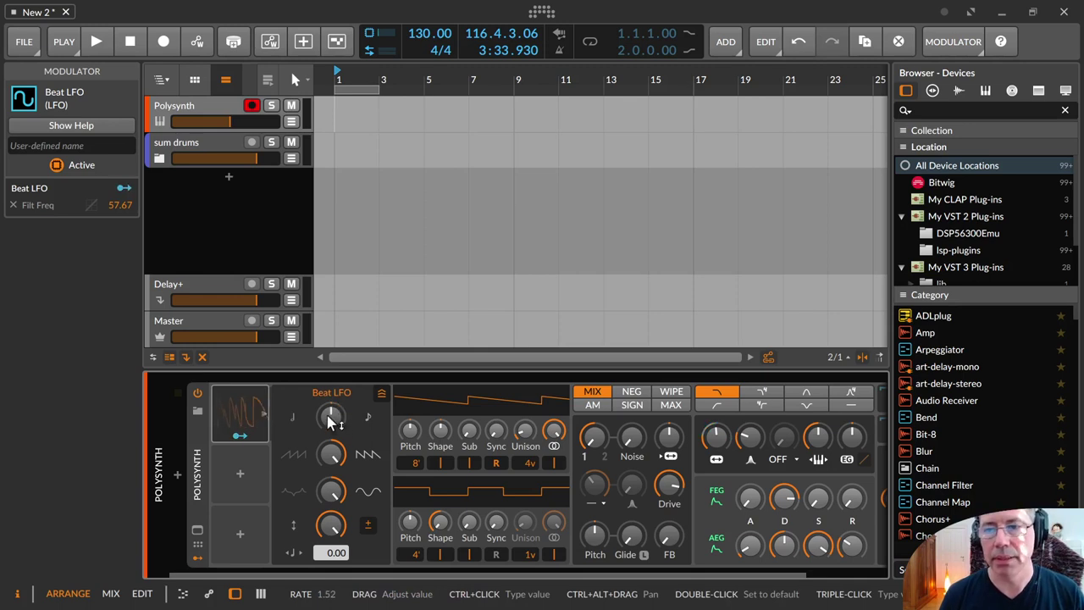
{"action": "left_click_drag", "start_coordinate": [331, 419], "coordinate": [330, 321]}
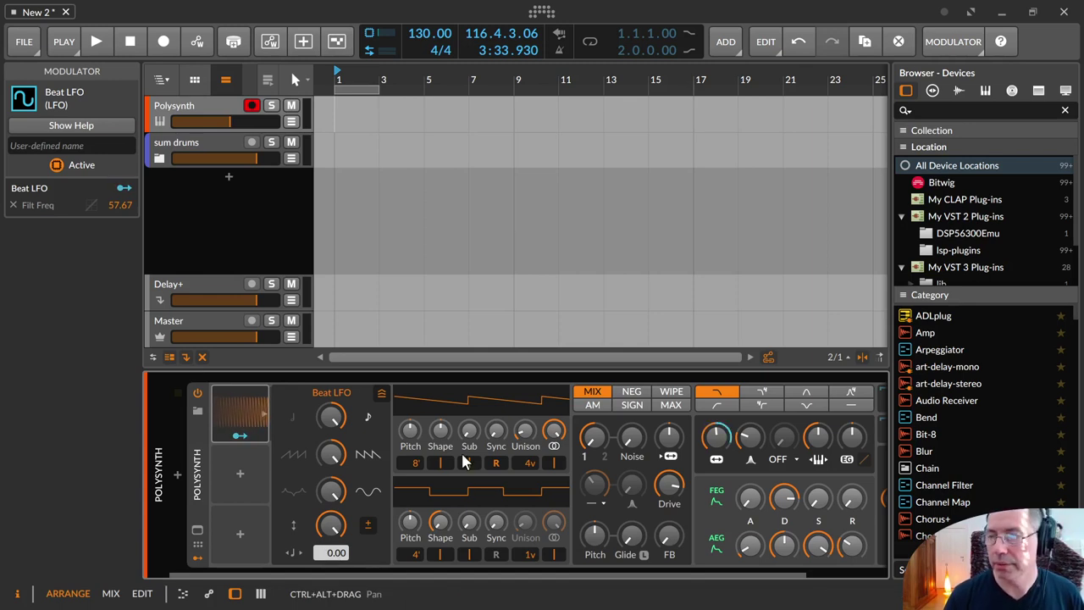
{"action": "scroll", "coordinate": [492, 461], "scroll_direction": "down", "scroll_amount": 1}
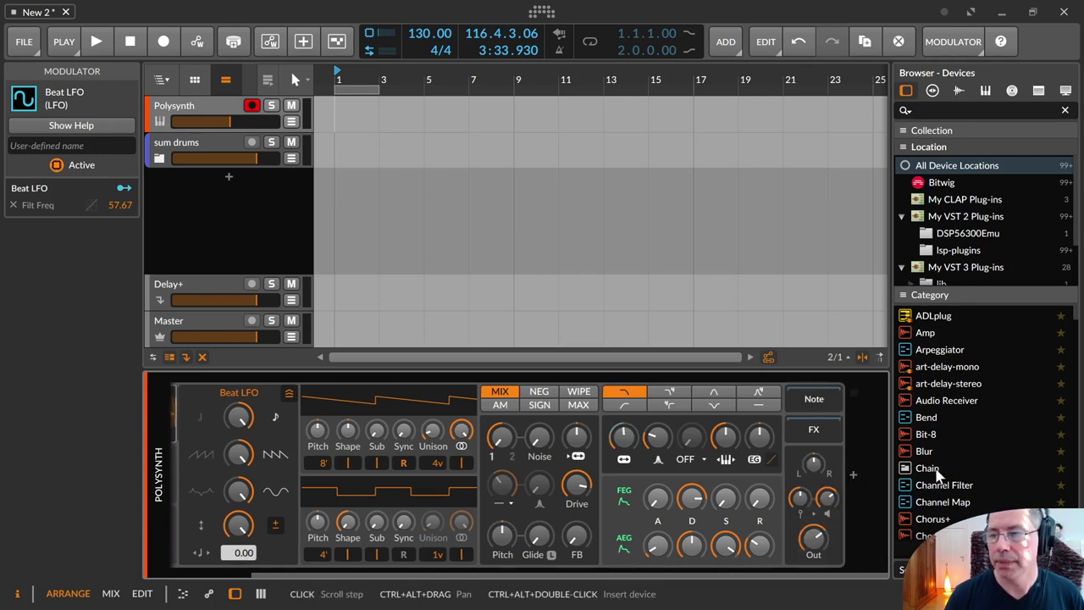
Step: Insert a Delay-2 device after the Polysynth in the device chain
{"action": "left_click", "coordinate": [859, 476]}
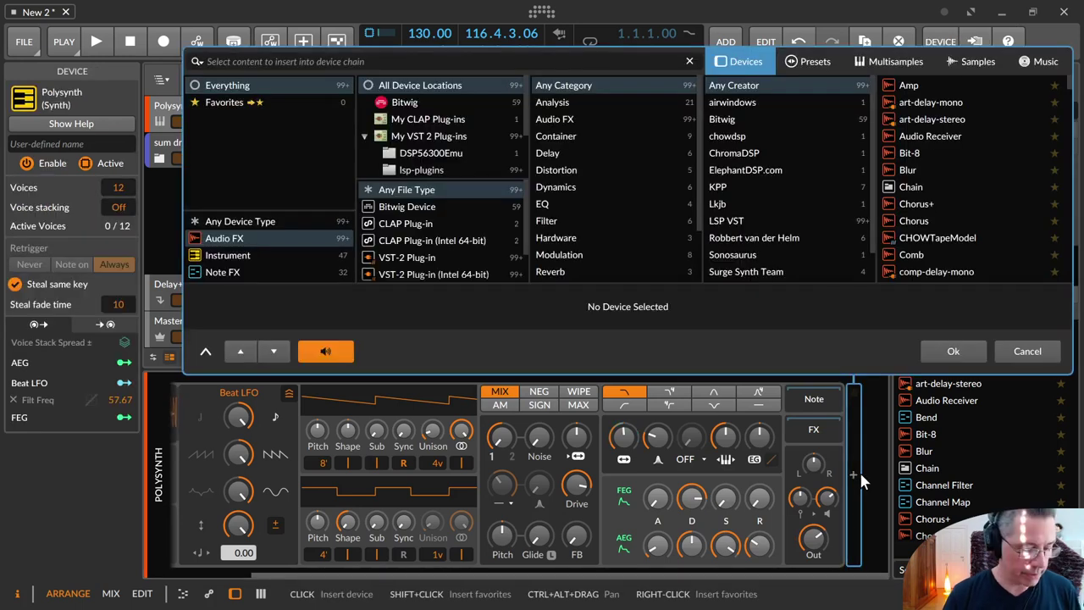
{"action": "type", "text": "del"}
{"action": "key", "text": "Down"}
{"action": "key", "text": "Down"}
{"action": "key", "text": "Down"}
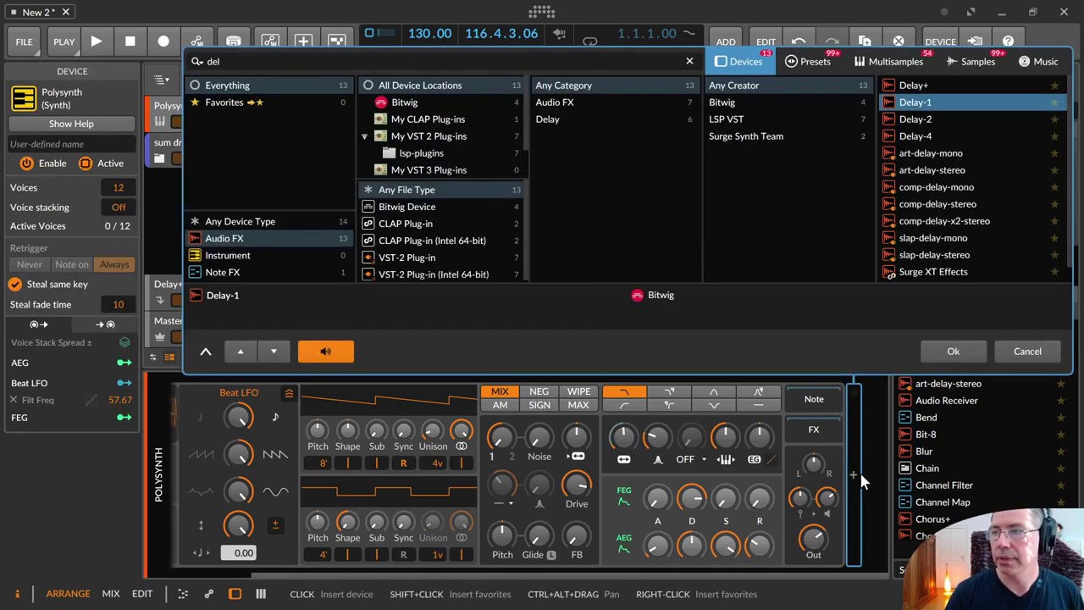
{"action": "key", "text": "Return"}
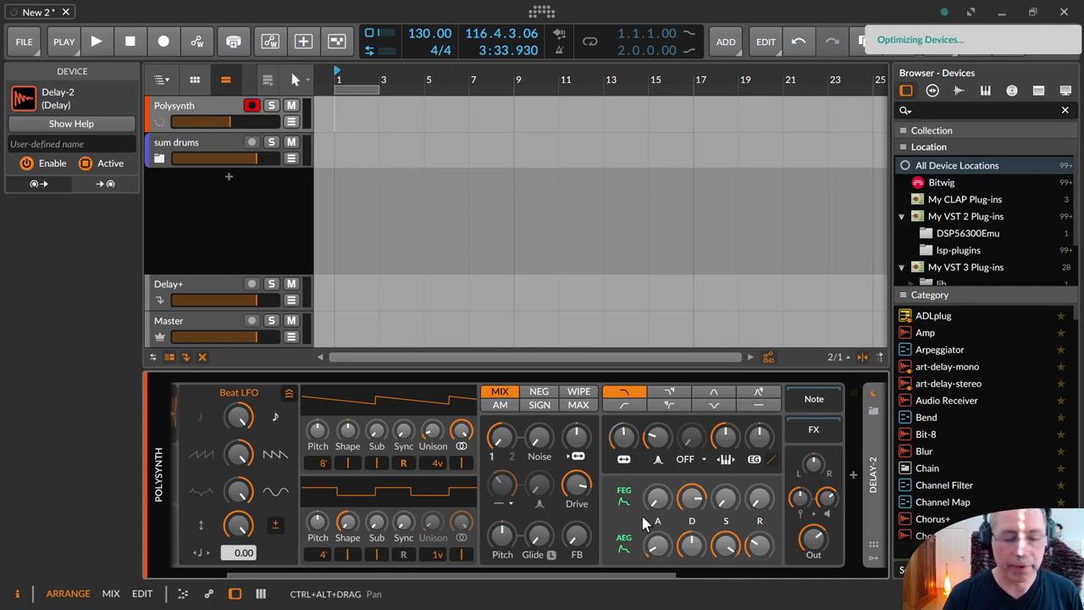
Step: Reset the Beat LFO's rate, try it at 3.00, return it to 0.00 and turn the tilt down towards its minimum
{"action": "left_click", "coordinate": [241, 421]}
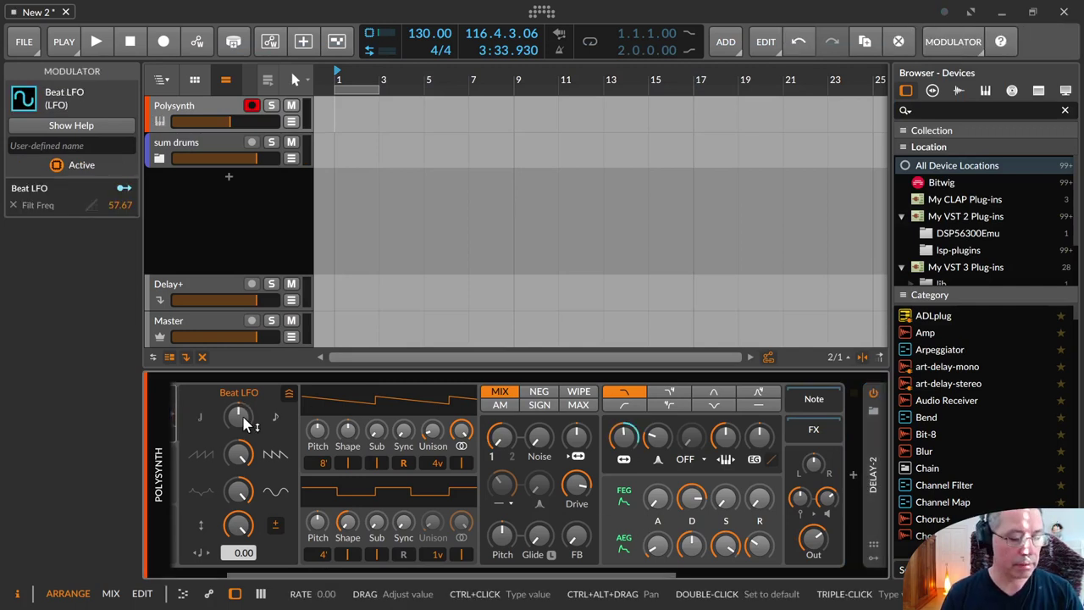
{"action": "left_click_drag", "start_coordinate": [245, 424], "coordinate": [245, 171]}
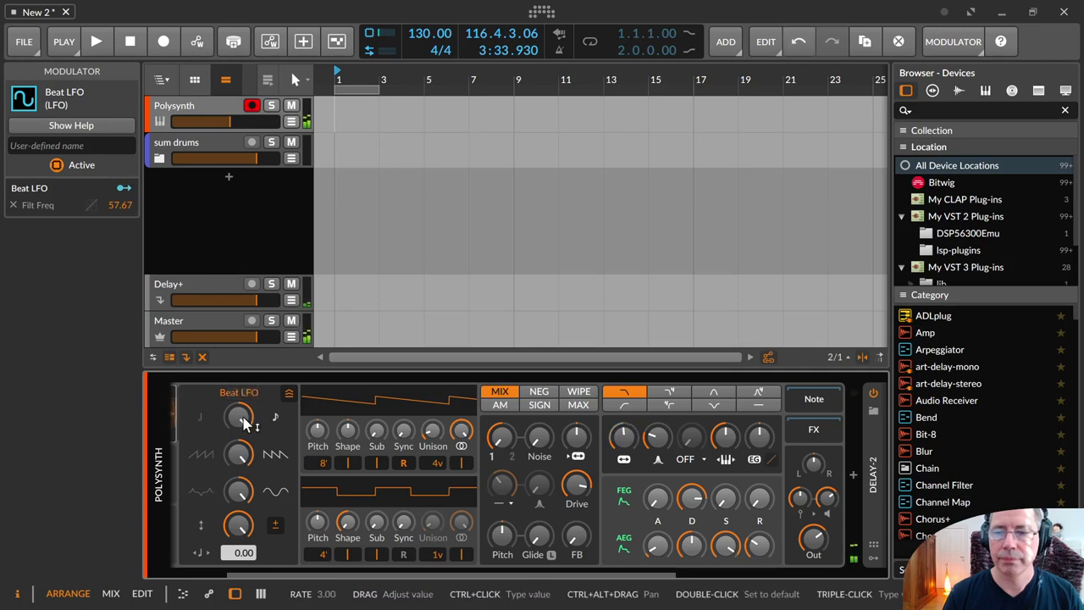
{"action": "left_click_drag", "start_coordinate": [246, 424], "coordinate": [247, 518]}
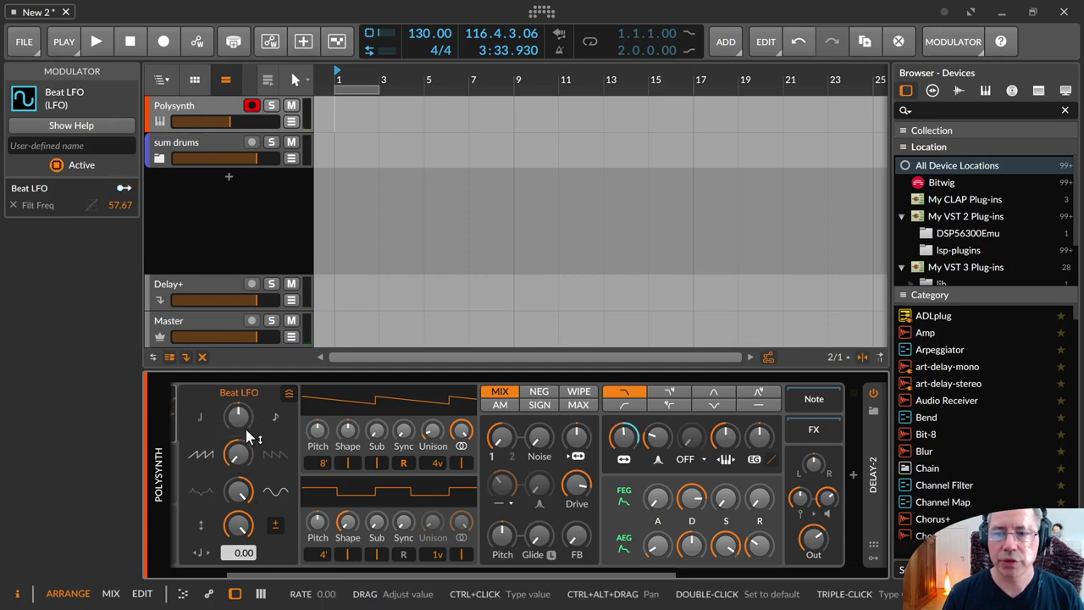
Step: Try Beat LFO rates of -0.20 and -1.70, set the tilt to about -92.7 %, and settle the rate at -1.50
{"action": "left_click_drag", "start_coordinate": [247, 431], "coordinate": [246, 518]}
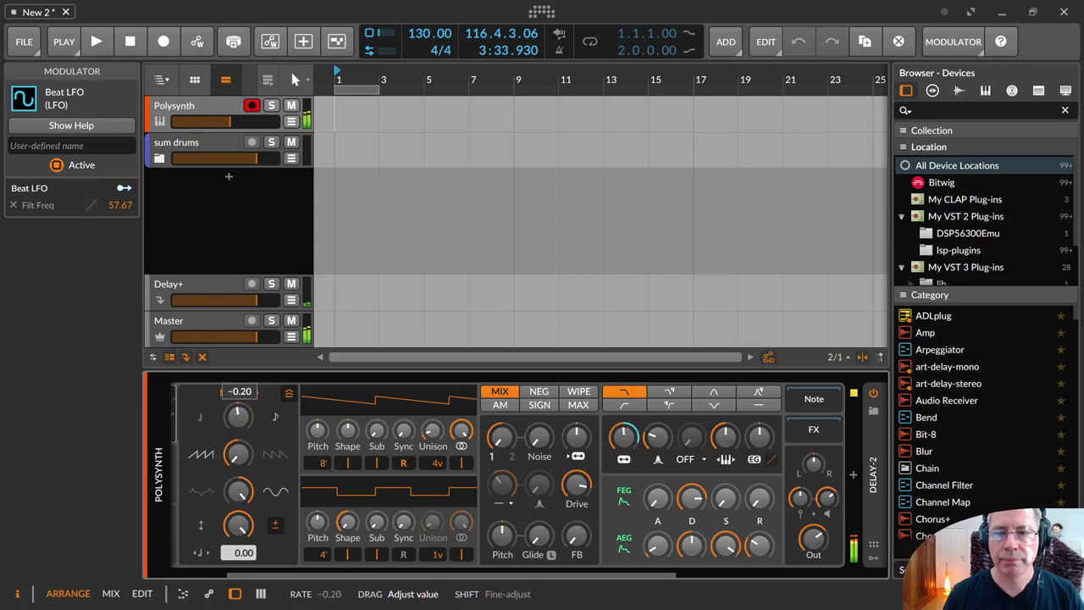
{"action": "left_click_drag", "start_coordinate": [238, 415], "coordinate": [238, 449]}
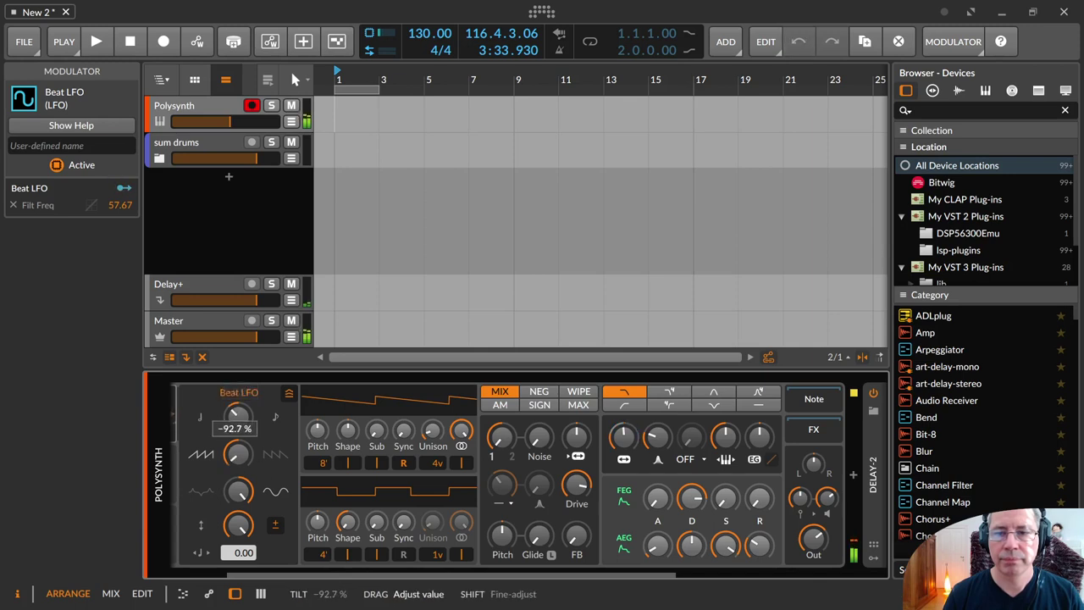
{"action": "left_click_drag", "start_coordinate": [238, 415], "coordinate": [238, 424]}
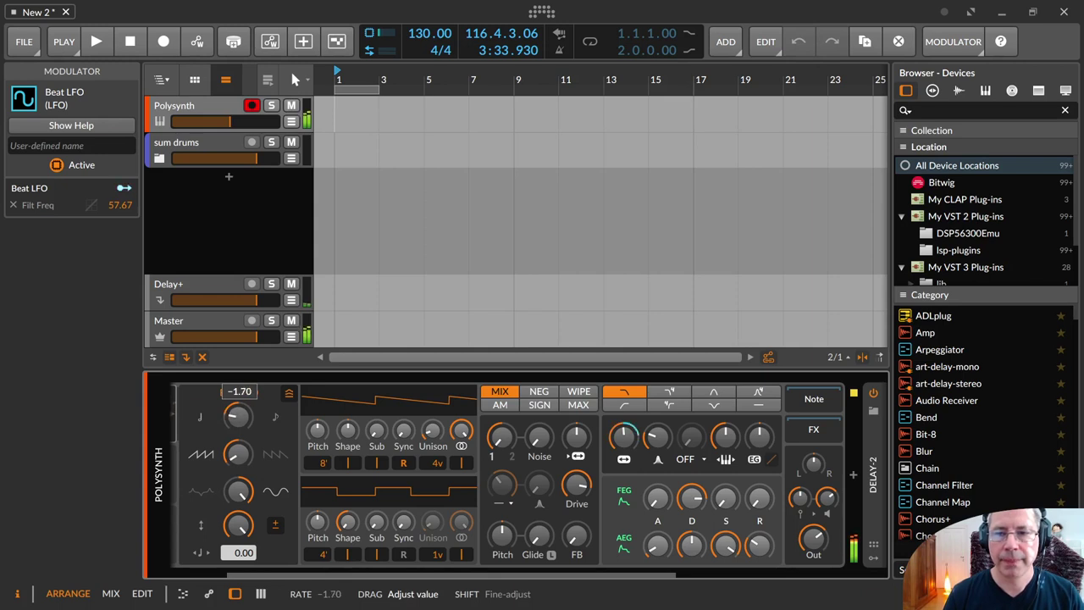
{"action": "left_click_drag", "start_coordinate": [238, 415], "coordinate": [238, 417]}
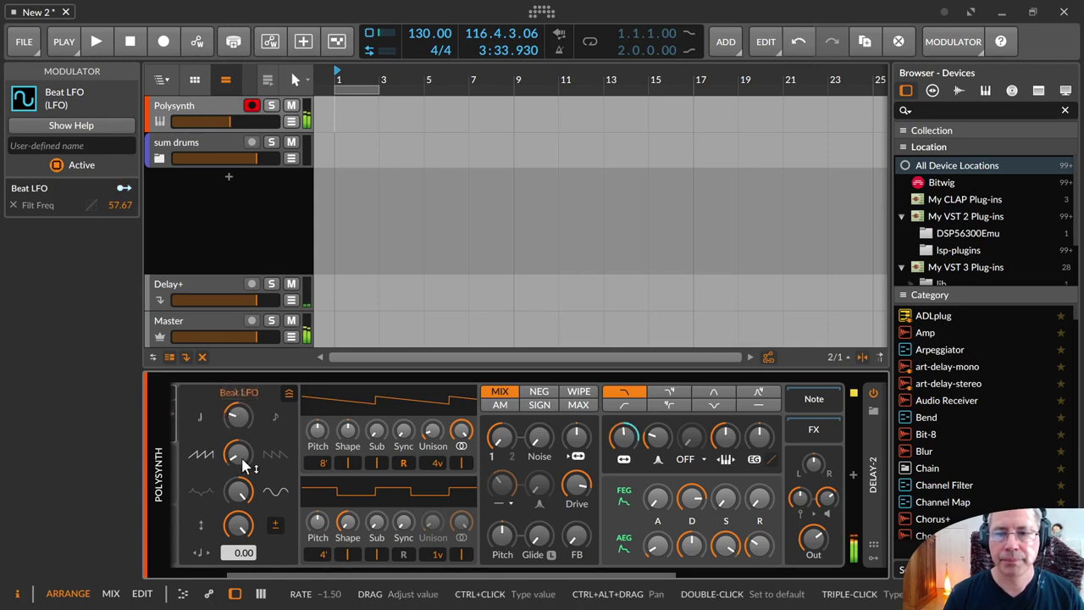
{"action": "left_click_drag", "start_coordinate": [273, 579], "coordinate": [177, 566]}
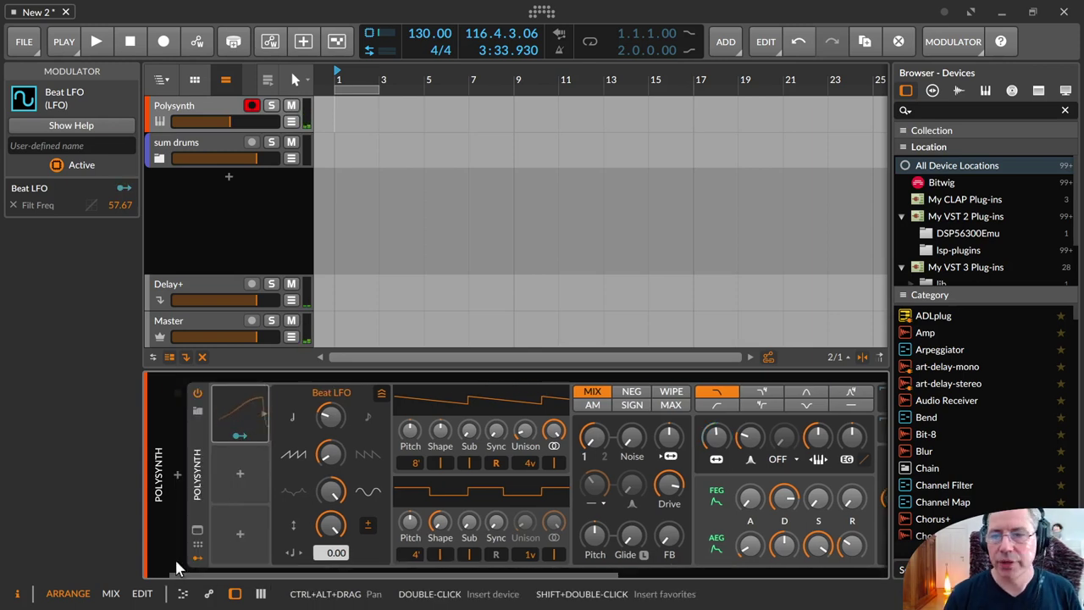